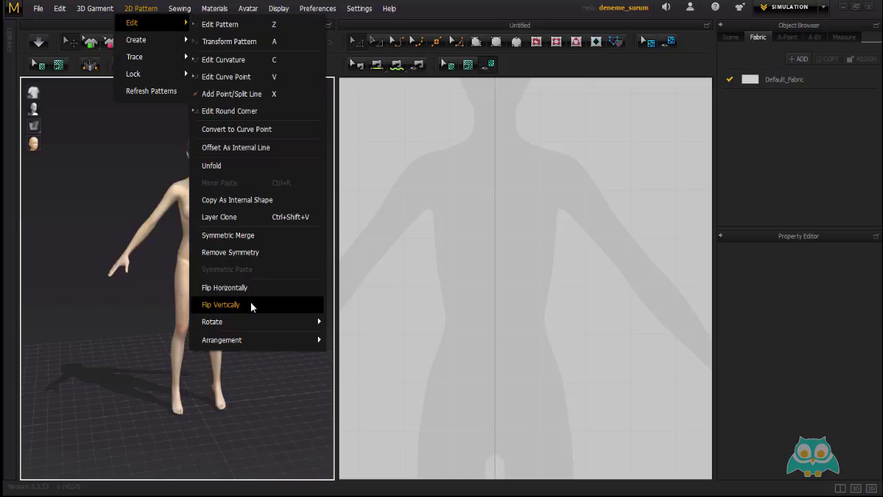
Open the 2DFlip project file from the 27-2DFlip folder inside Calisma_dosyalari
{"action": "left_click", "coordinate": [37, 8]}
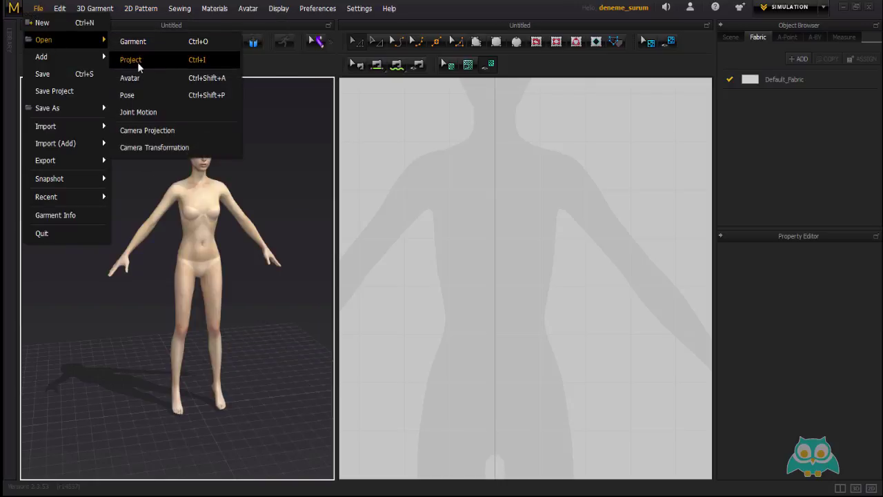
{"action": "left_click", "coordinate": [137, 61]}
{"action": "left_click", "coordinate": [439, 268]}
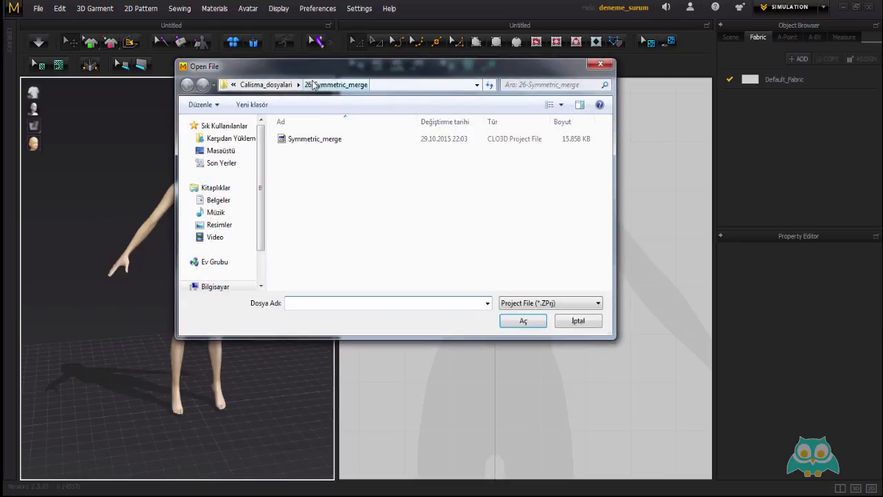
{"action": "left_click", "coordinate": [272, 84]}
{"action": "scroll", "coordinate": [379, 286], "scroll_direction": "down", "scroll_amount": 1}
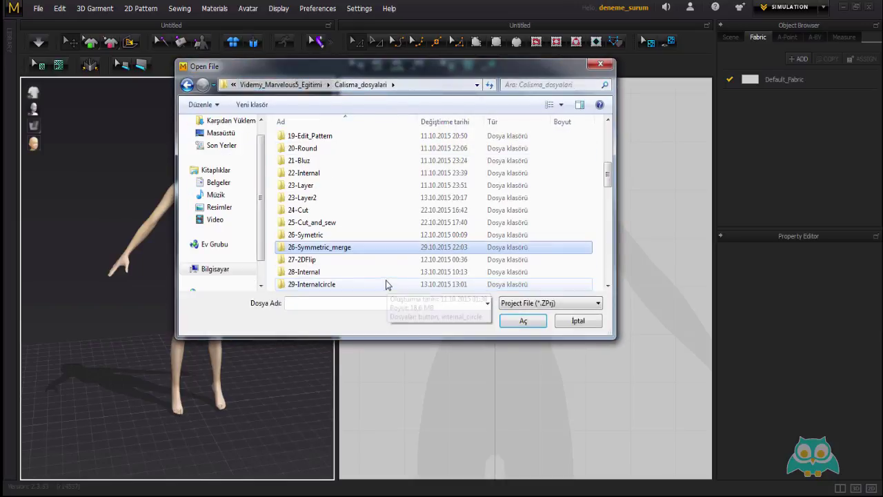
{"action": "double_click", "coordinate": [305, 260]}
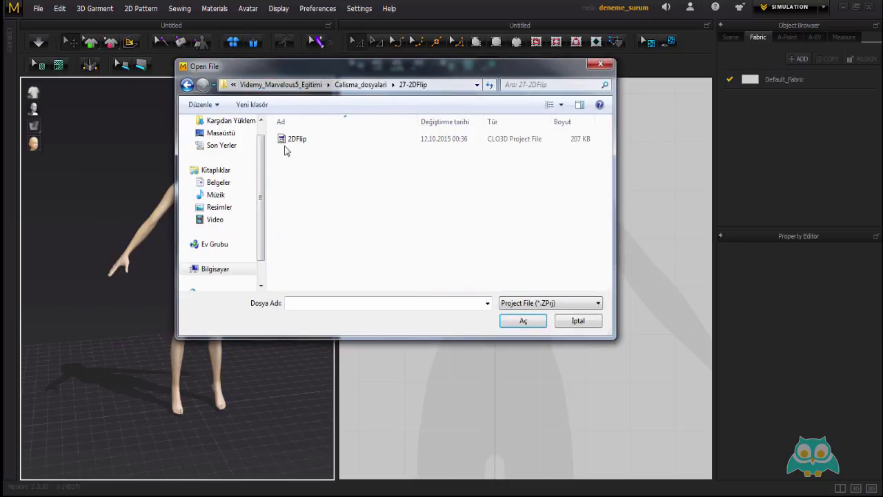
{"action": "left_click", "coordinate": [309, 142]}
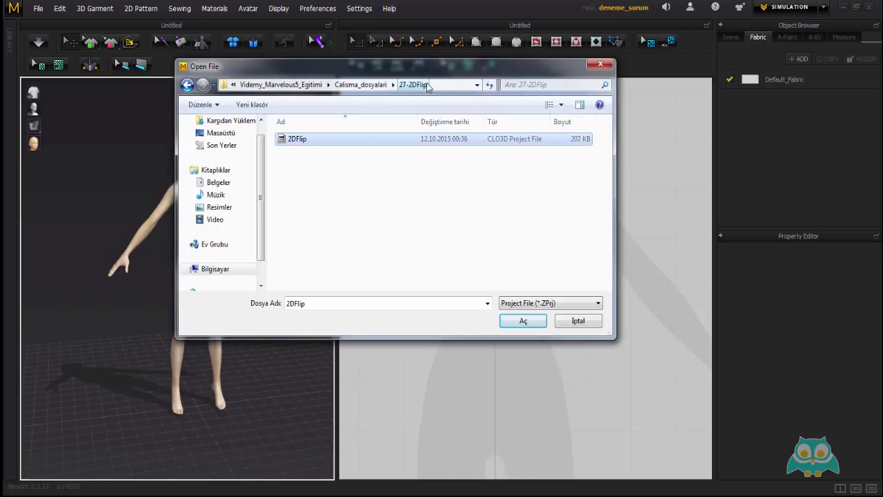
{"action": "left_click", "coordinate": [523, 322]}
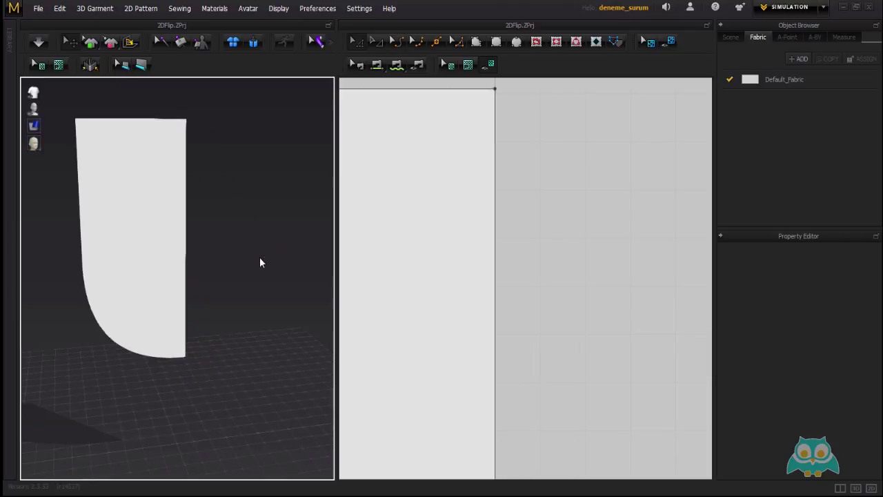
Copy the curved pattern piece with the Transform Pattern tool and paste the copy level with it, to its right in the 2D pattern area
{"action": "left_click", "coordinate": [438, 215]}
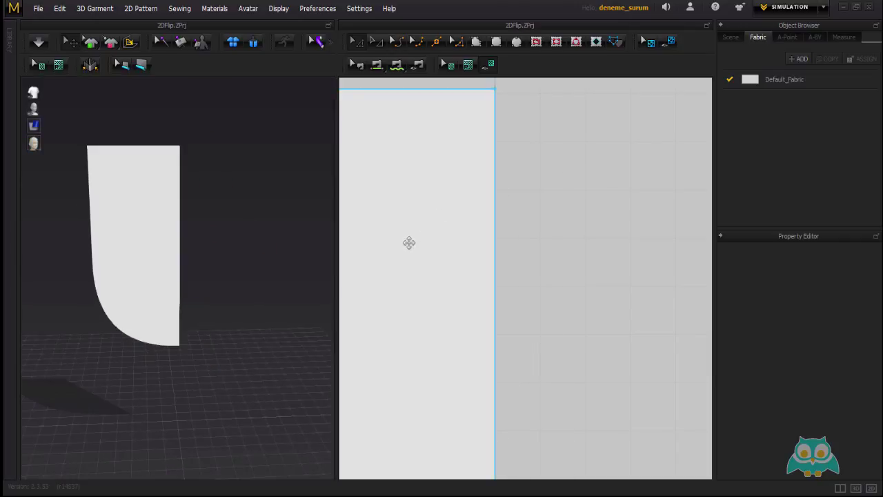
{"action": "left_click", "coordinate": [570, 239]}
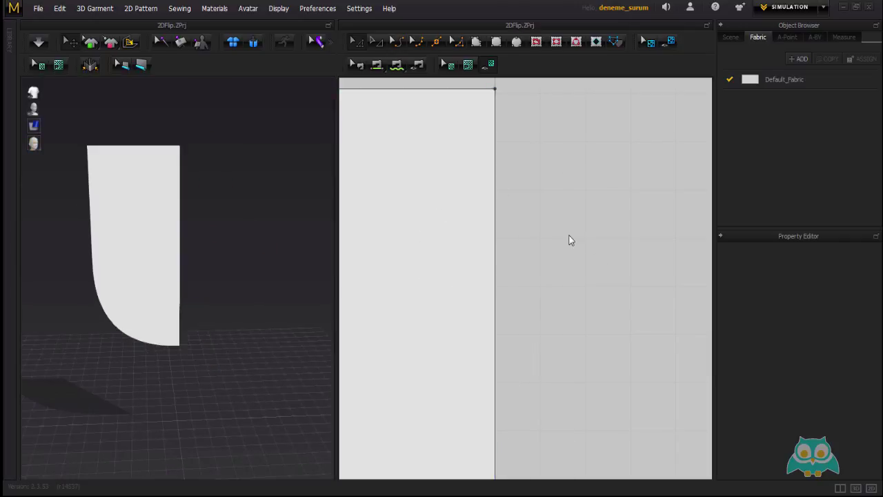
{"action": "scroll", "coordinate": [570, 239], "scroll_direction": "down", "scroll_amount": 5}
{"action": "middle_click_drag", "start_coordinate": [534, 246], "coordinate": [520, 241]}
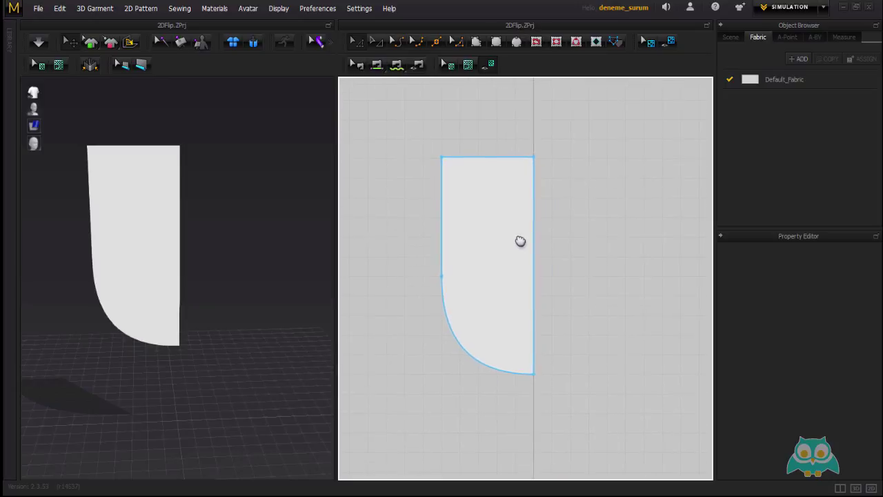
{"action": "scroll", "coordinate": [511, 243], "scroll_direction": "down", "scroll_amount": 2}
{"action": "scroll", "coordinate": [516, 262], "scroll_direction": "up", "scroll_amount": 3}
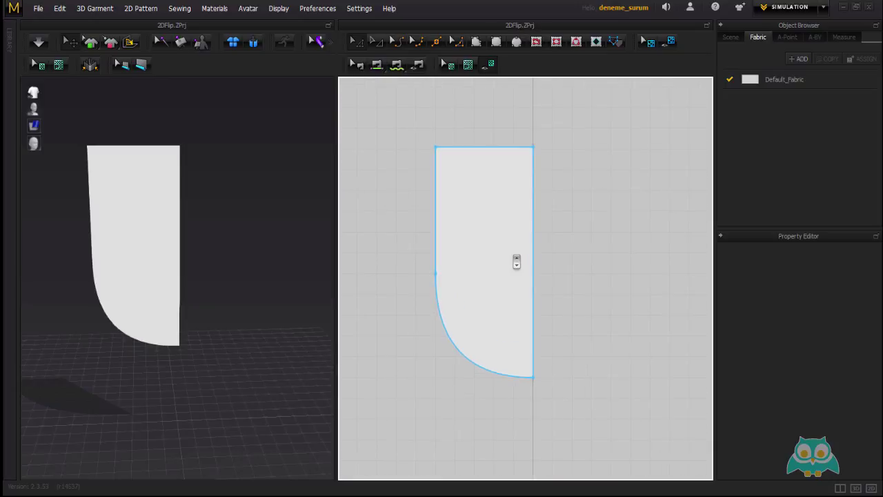
{"action": "left_click", "coordinate": [497, 235]}
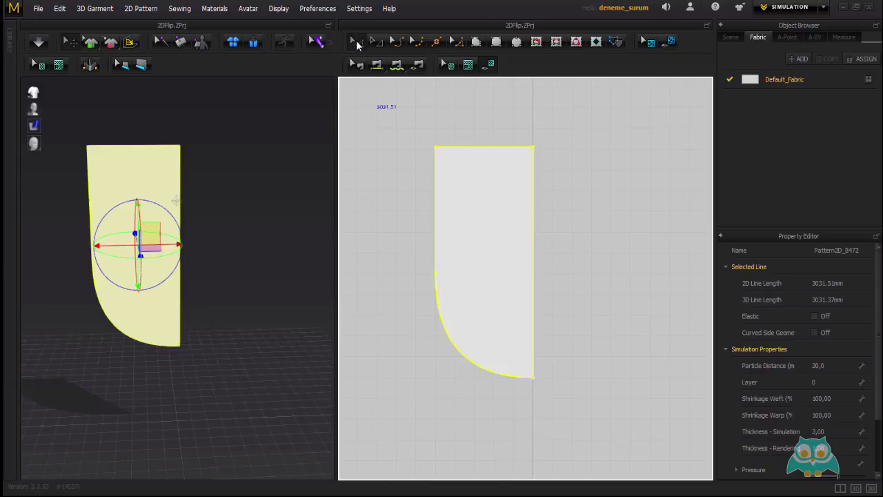
{"action": "left_click", "coordinate": [354, 41]}
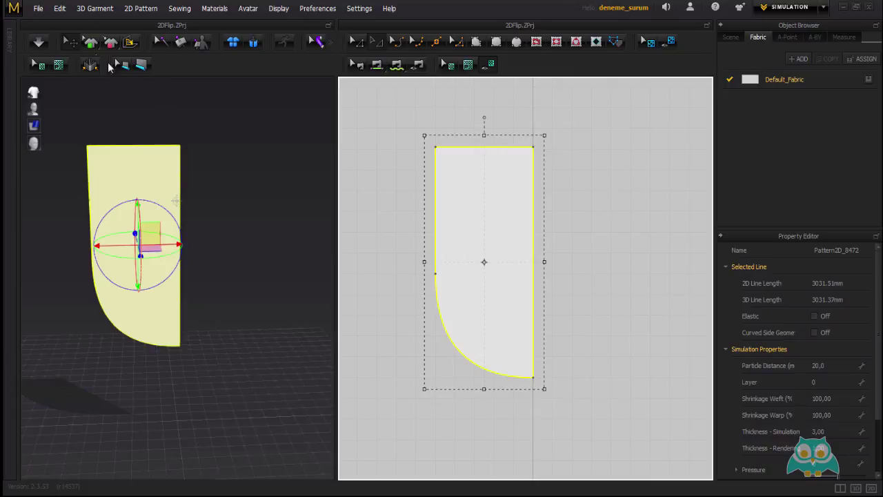
{"action": "left_click", "coordinate": [60, 10]}
{"action": "left_click", "coordinate": [68, 69]}
{"action": "left_click", "coordinate": [60, 10]}
{"action": "left_click", "coordinate": [69, 91]}
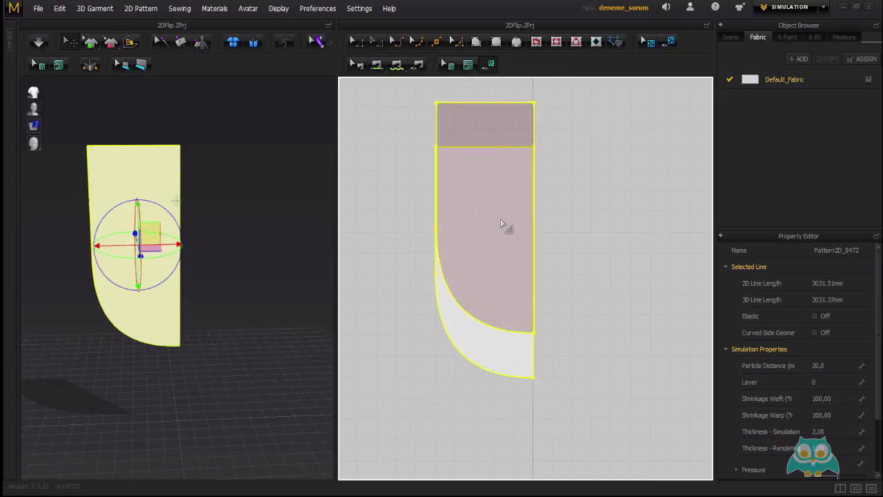
{"action": "middle_click_drag", "start_coordinate": [617, 256], "coordinate": [562, 267]}
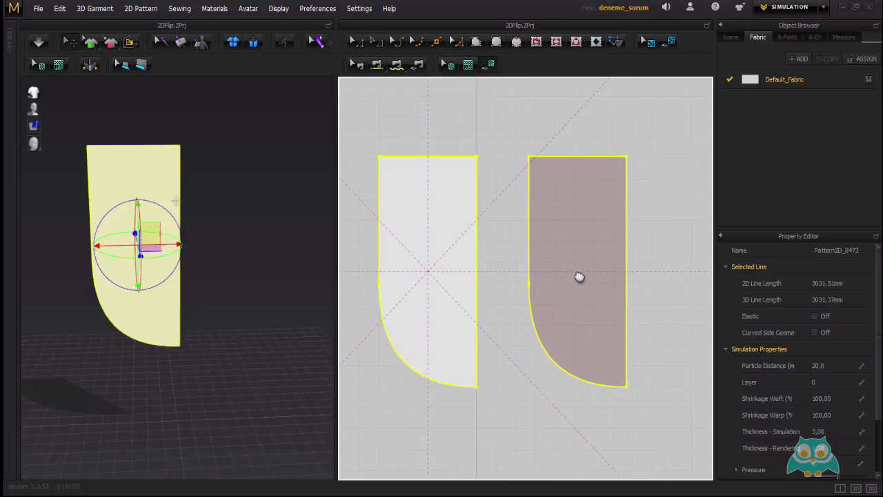
{"action": "left_click", "coordinate": [587, 271]}
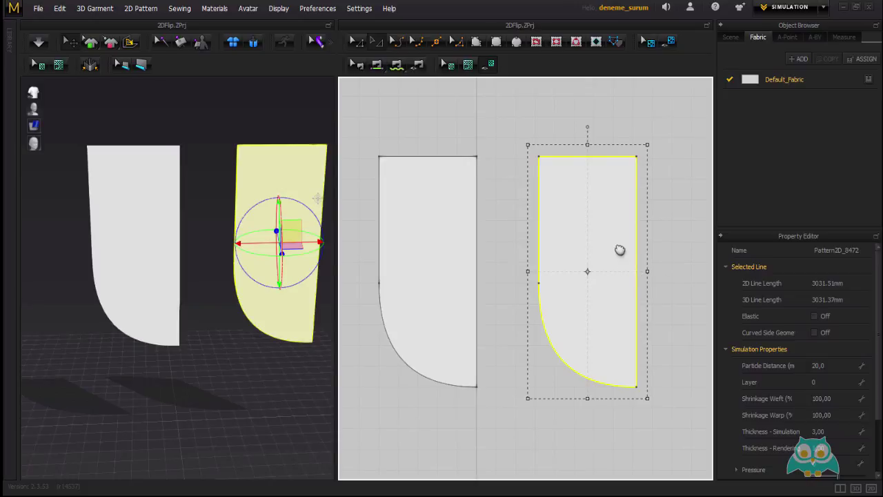
Flip the pasted pattern copy horizontally so its curved corner faces outward, and deselect it
{"action": "scroll", "coordinate": [597, 239], "scroll_direction": "down", "scroll_amount": 2}
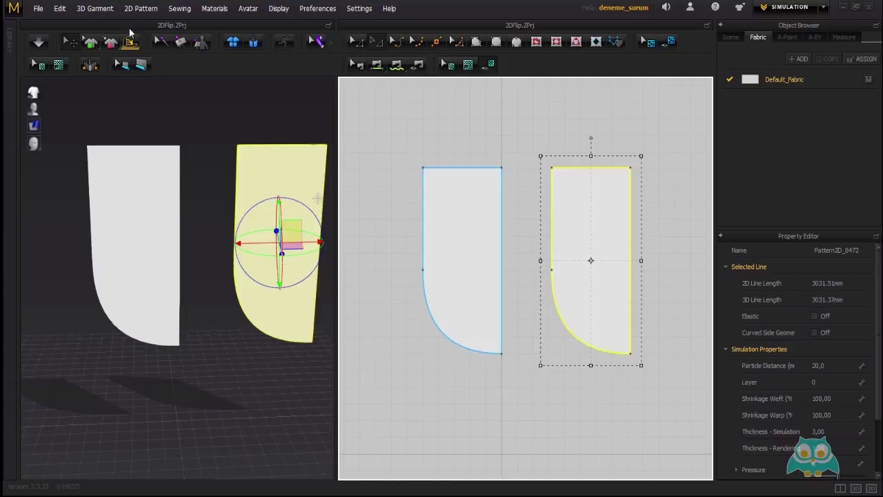
{"action": "left_click", "coordinate": [141, 9]}
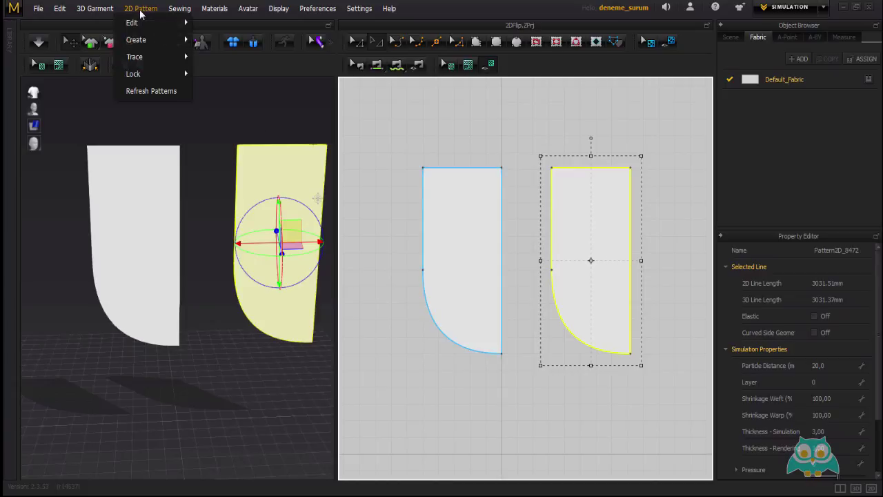
{"action": "mouse_move", "coordinate": [135, 23]}
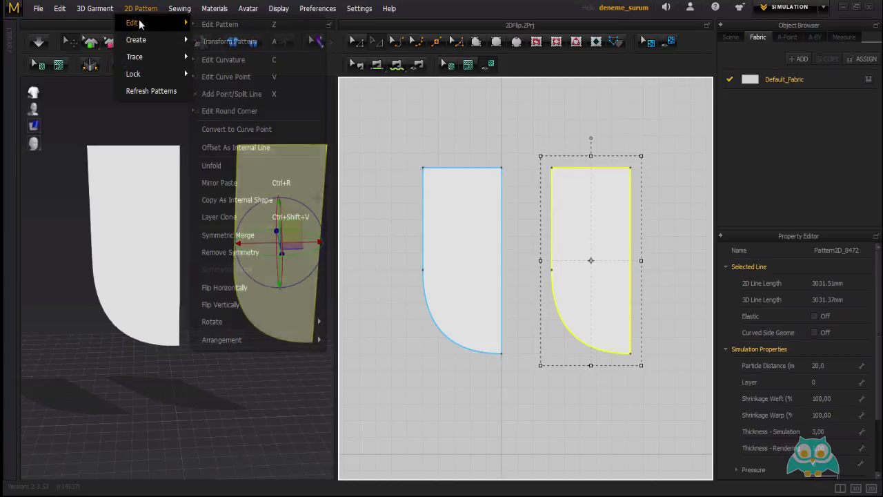
{"action": "left_click", "coordinate": [254, 287]}
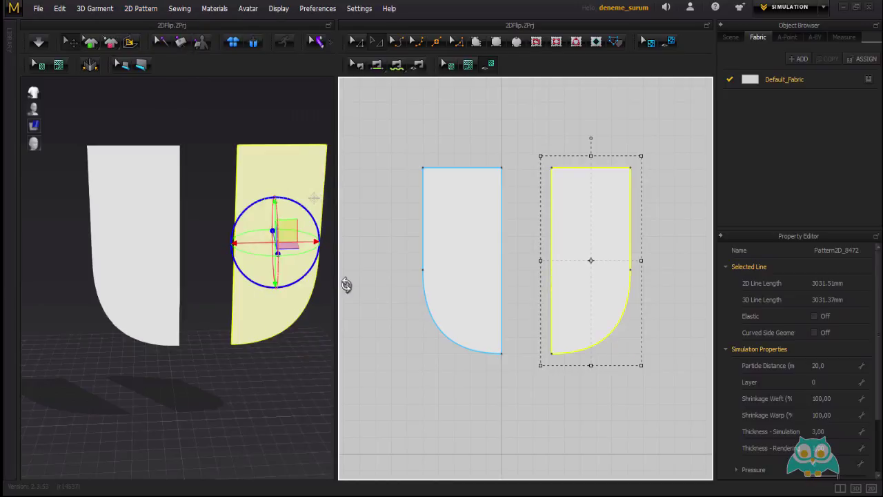
{"action": "left_click", "coordinate": [507, 140]}
Move the horizontally flipped piece closer to the original, leaving a narrow gap between their straight edges
{"action": "scroll", "coordinate": [571, 238], "scroll_direction": "down", "scroll_amount": 1}
{"action": "scroll", "coordinate": [556, 213], "scroll_direction": "up", "scroll_amount": 4}
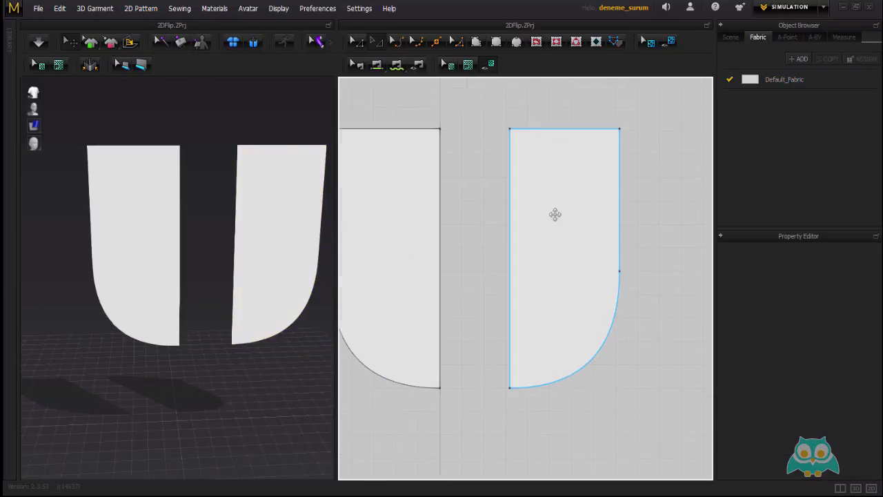
{"action": "scroll", "coordinate": [556, 223], "scroll_direction": "down", "scroll_amount": 4}
{"action": "left_click", "coordinate": [415, 209]}
{"action": "left_click_drag", "start_coordinate": [564, 235], "coordinate": [543, 231]}
{"action": "left_click", "coordinate": [625, 216]}
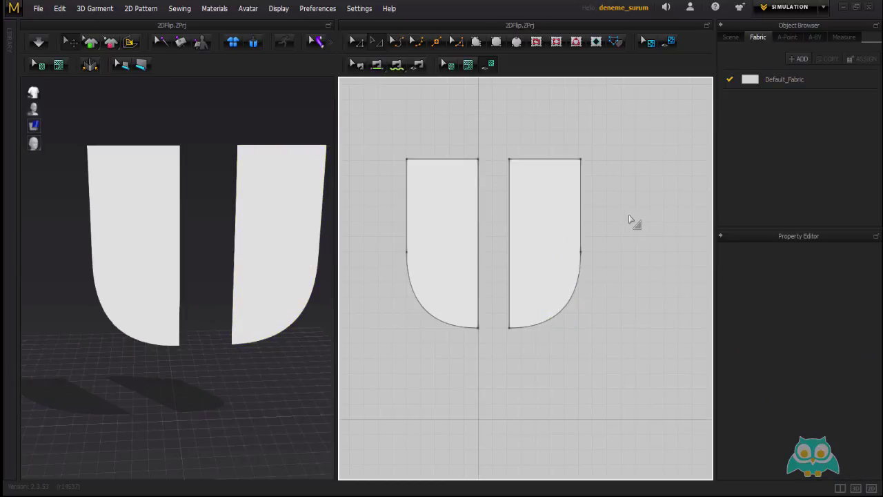
Copy the horizontally flipped piece and paste the copy above the original pattern piece
{"action": "scroll", "coordinate": [534, 229], "scroll_direction": "down", "scroll_amount": 3}
{"action": "left_click", "coordinate": [545, 215]}
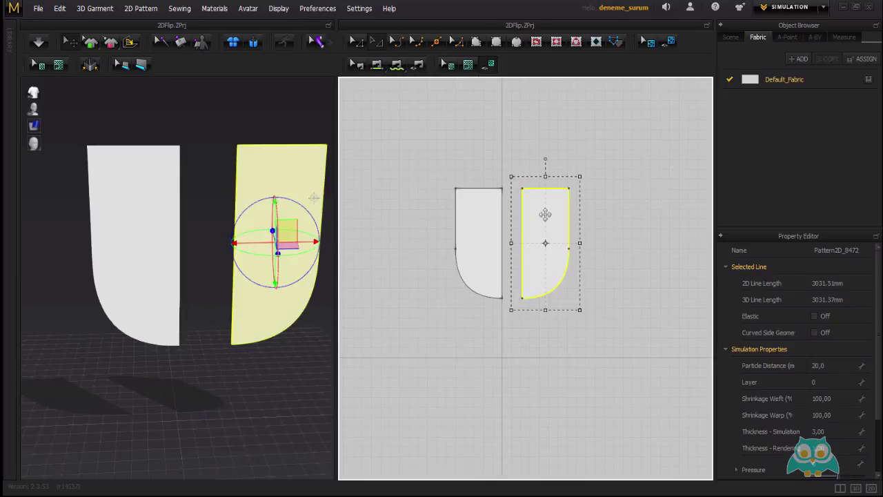
{"action": "right_click_drag", "start_coordinate": [550, 220], "coordinate": [552, 243]}
{"action": "left_click", "coordinate": [59, 8]}
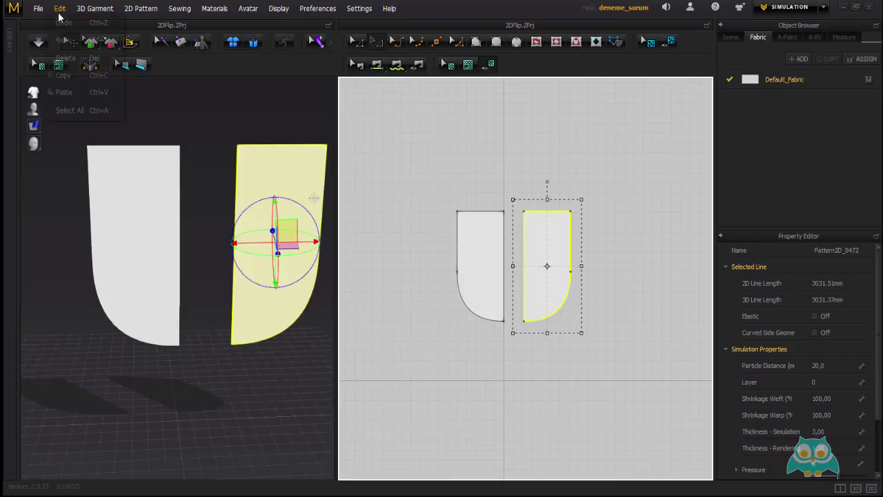
{"action": "left_click", "coordinate": [66, 75]}
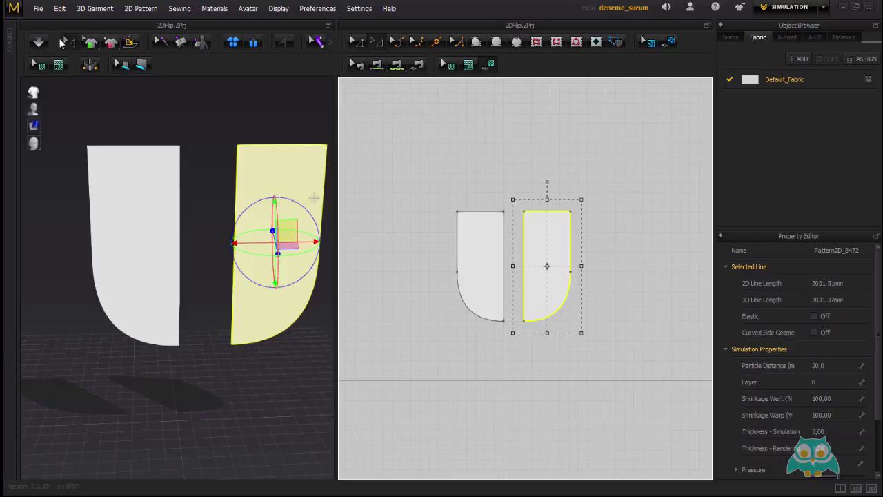
{"action": "left_click", "coordinate": [60, 8]}
{"action": "left_click", "coordinate": [65, 90]}
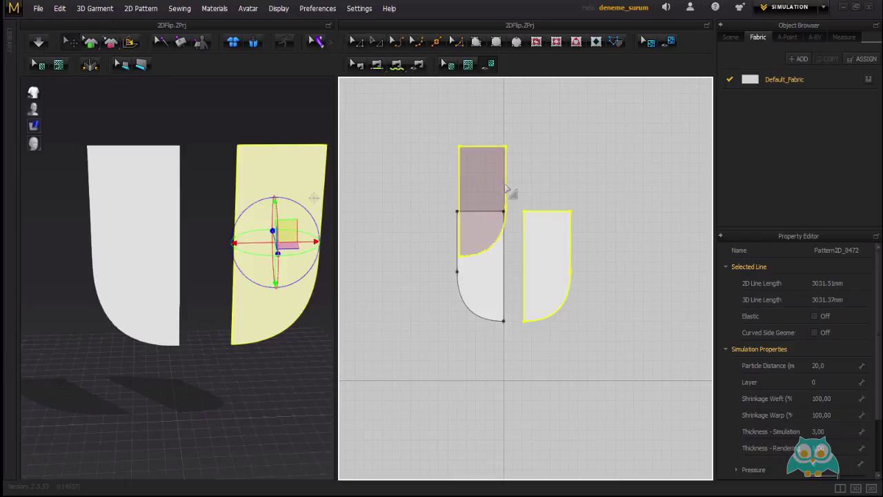
{"action": "left_click", "coordinate": [484, 156]}
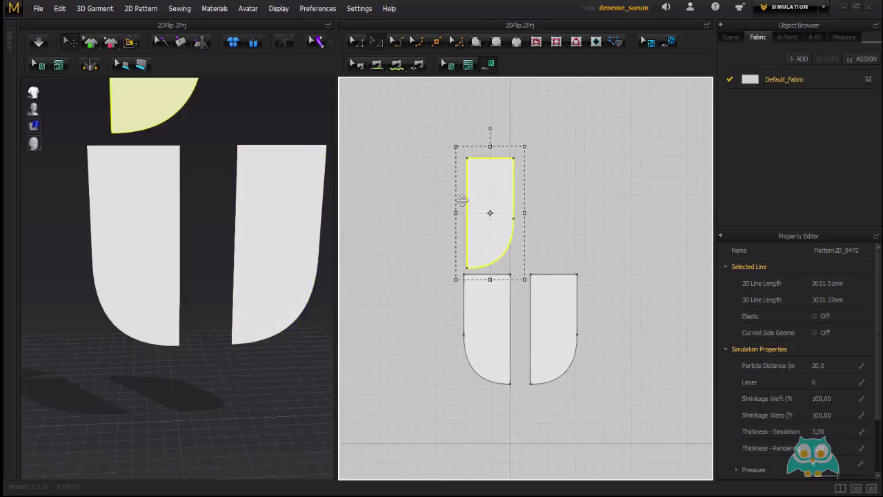
Flip the upper pattern copy vertically so its curved corner points upward, and deselect it
{"action": "left_click", "coordinate": [423, 197]}
{"action": "left_click", "coordinate": [471, 207]}
{"action": "left_click", "coordinate": [141, 9]}
{"action": "mouse_move", "coordinate": [148, 23]}
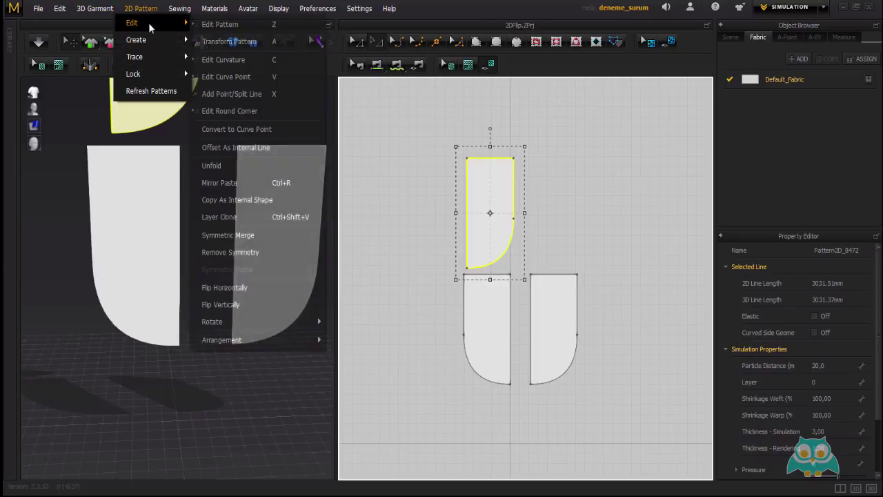
{"action": "left_click", "coordinate": [247, 302]}
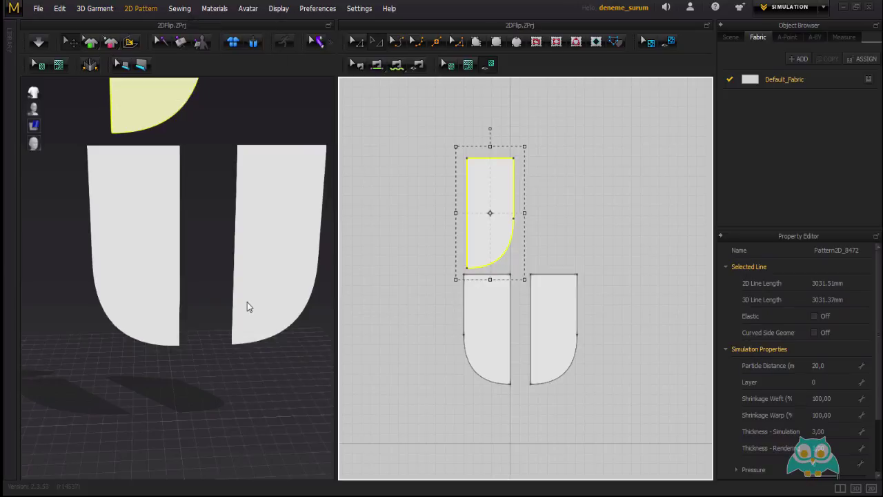
{"action": "left_click", "coordinate": [561, 183]}
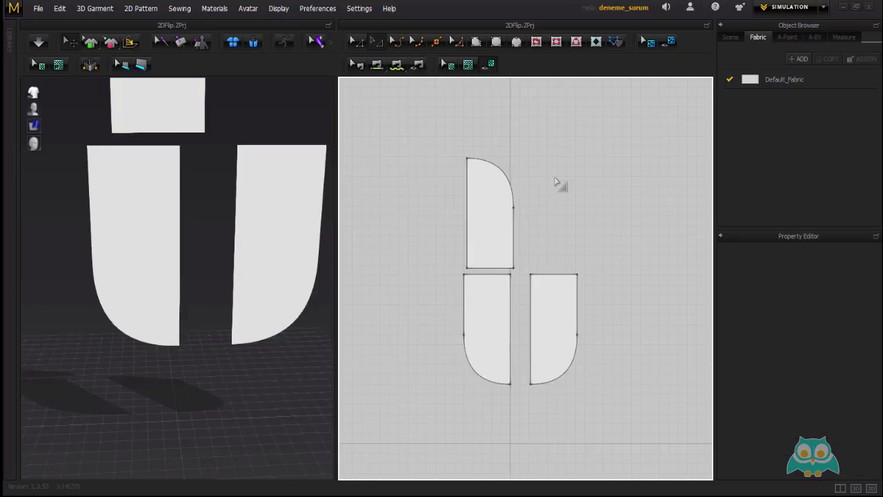
Move the vertically flipped piece across so it sits directly above the lower-right pattern piece
{"action": "left_click", "coordinate": [500, 213]}
{"action": "key", "text": "ctrl+c"}
{"action": "key", "text": "ctrl+v"}
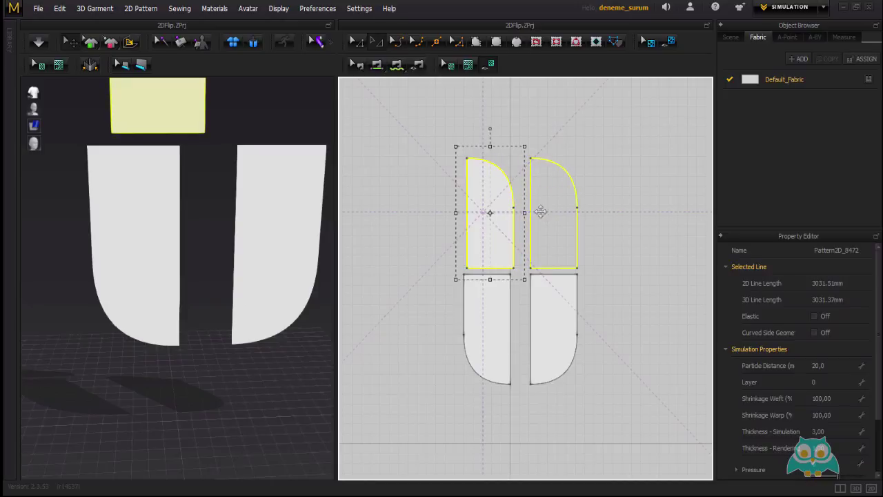
{"action": "left_click", "coordinate": [537, 212]}
{"action": "left_click", "coordinate": [616, 225]}
Copy the upper-right piece and paste the copy directly above the lower-left pattern piece
{"action": "left_click", "coordinate": [556, 195]}
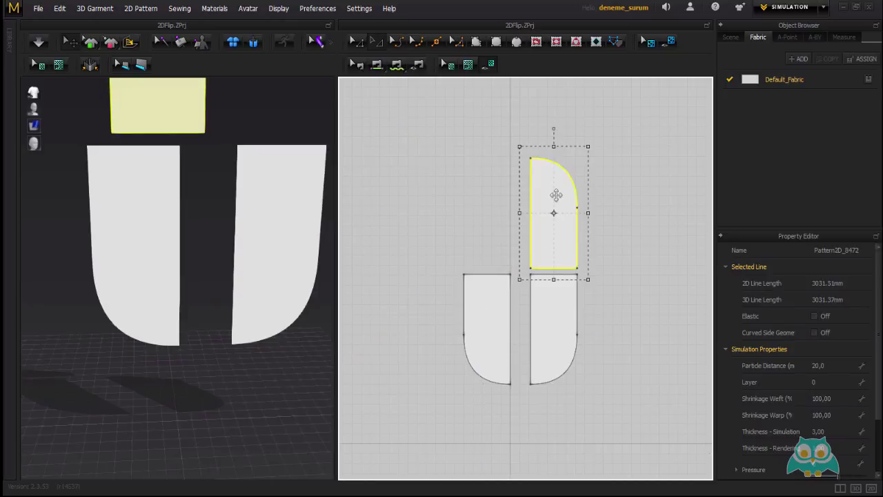
{"action": "key", "text": "ctrl+c"}
{"action": "key", "text": "ctrl+v"}
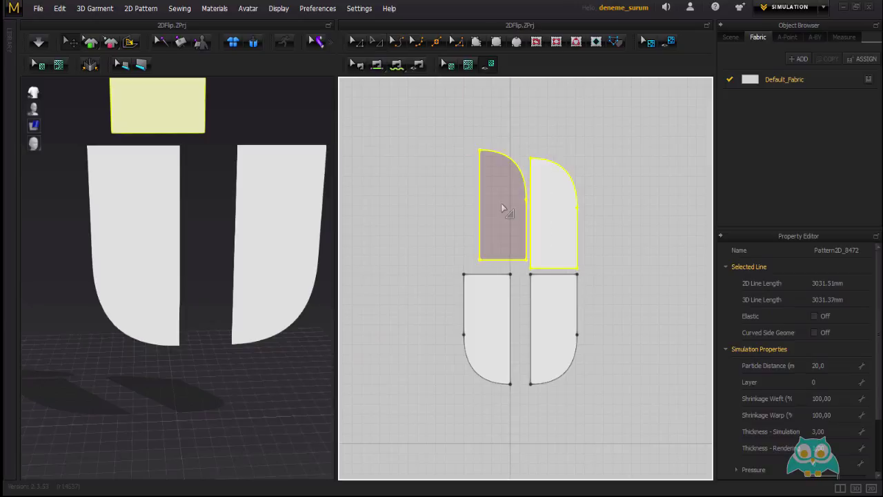
{"action": "left_click", "coordinate": [486, 215]}
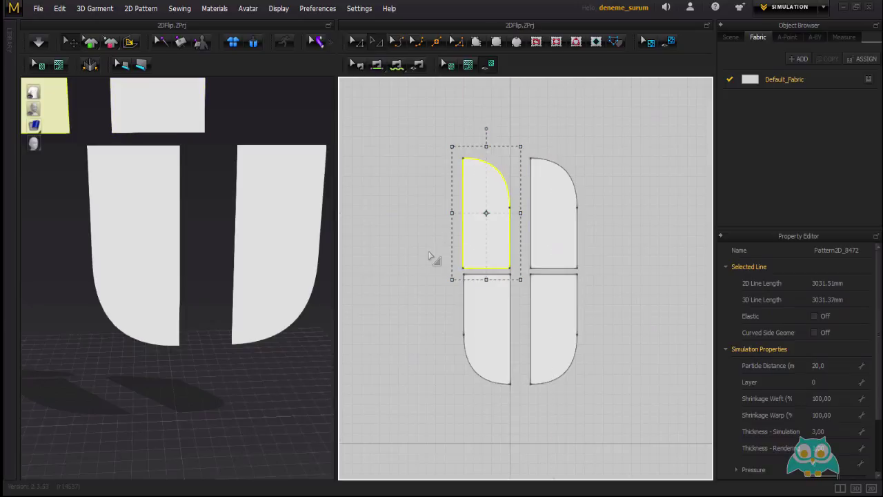
Align the upper-left pattern copy above the lower-left piece, flip it horizontally so its curve faces outward, and deselect it
{"action": "left_click", "coordinate": [483, 214]}
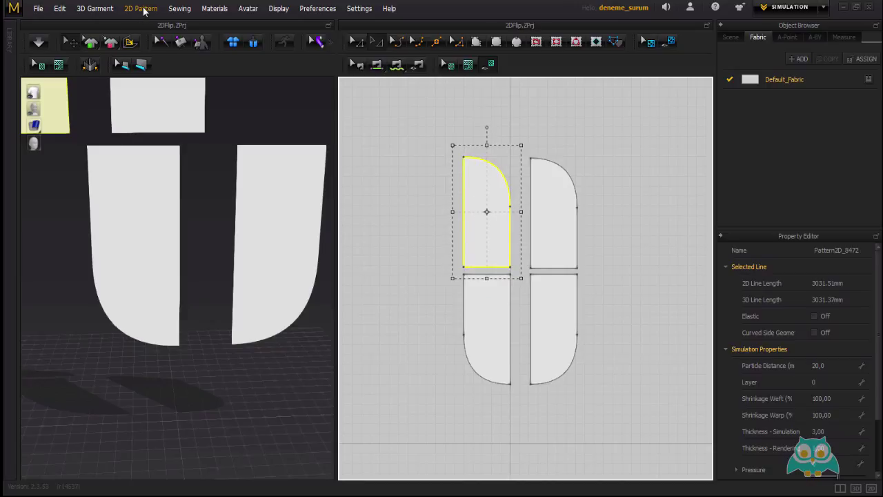
{"action": "left_click", "coordinate": [142, 9]}
{"action": "mouse_move", "coordinate": [139, 22]}
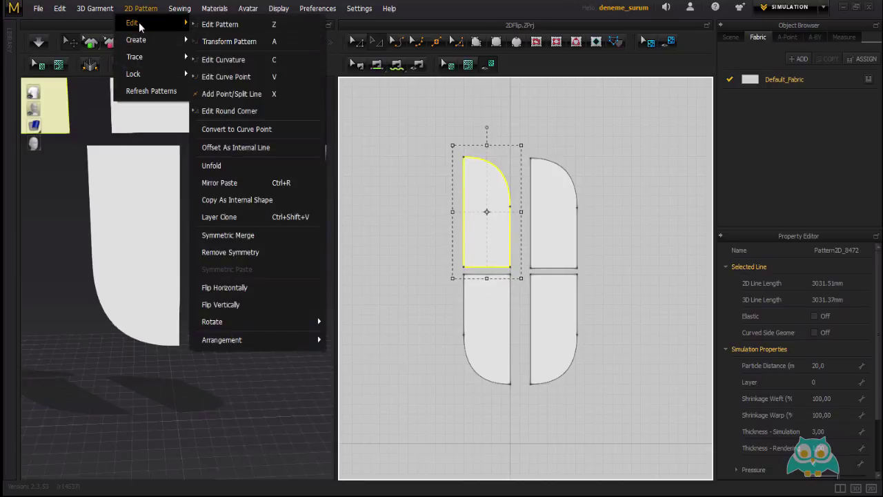
{"action": "left_click", "coordinate": [248, 287]}
{"action": "left_click", "coordinate": [617, 189]}
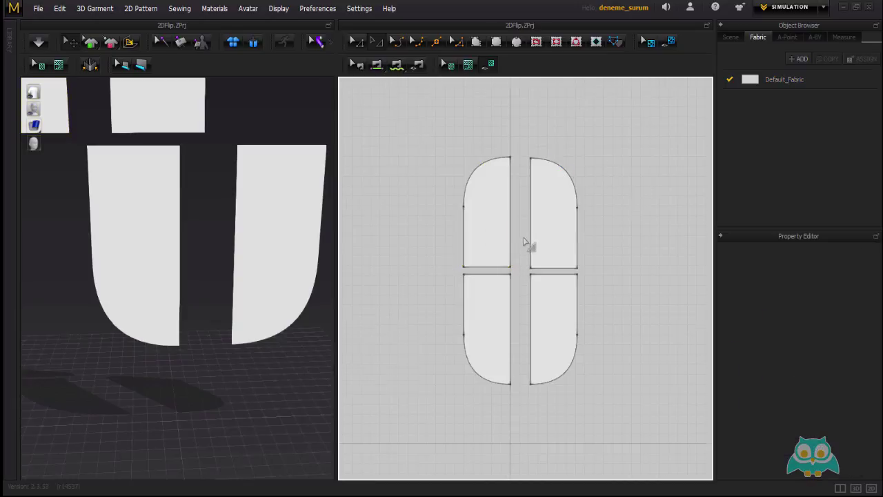
Nudge the upper-left and upper-right pattern pieces slightly closer to the lower pair, and clear the selection
{"action": "scroll", "coordinate": [523, 241], "scroll_direction": "up", "scroll_amount": 3}
{"action": "scroll", "coordinate": [483, 250], "scroll_direction": "down", "scroll_amount": 1}
{"action": "left_click", "coordinate": [479, 239]}
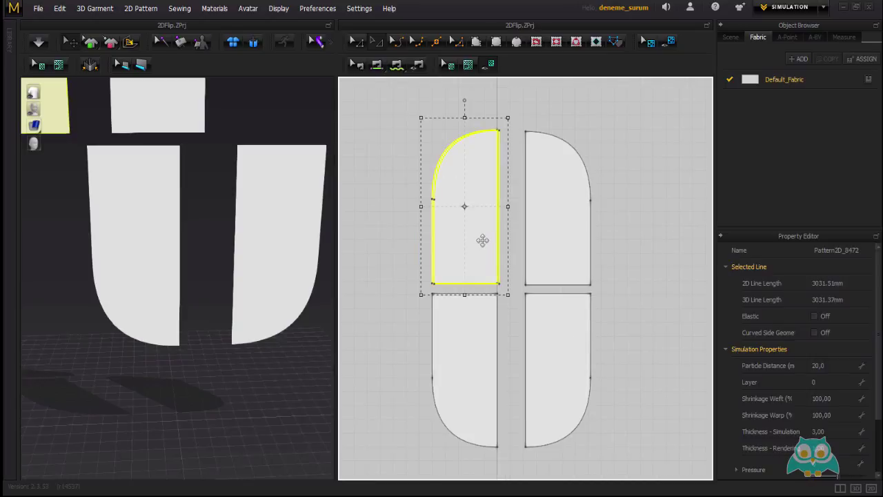
{"action": "left_click", "coordinate": [571, 220]}
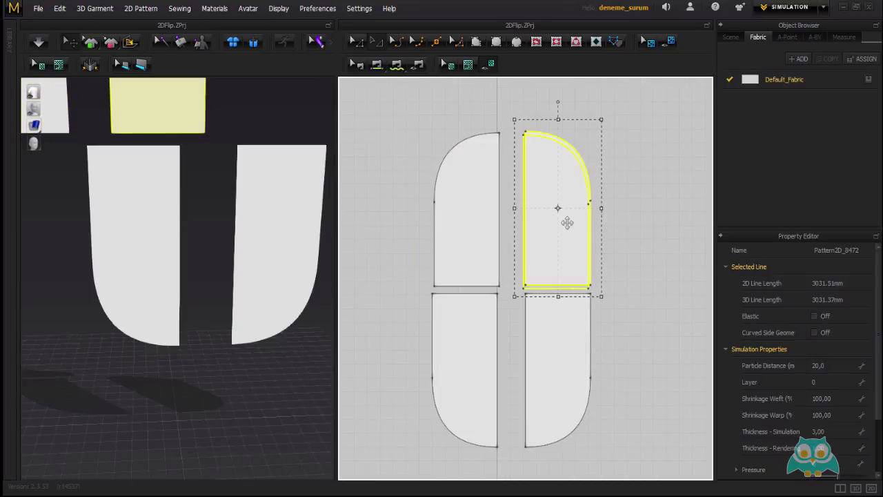
{"action": "left_click", "coordinate": [661, 236]}
Select both right-hand pattern pieces and move them toward the left-hand pair to narrow the vertical gap, then deselect them
{"action": "scroll", "coordinate": [631, 263], "scroll_direction": "down", "scroll_amount": 1}
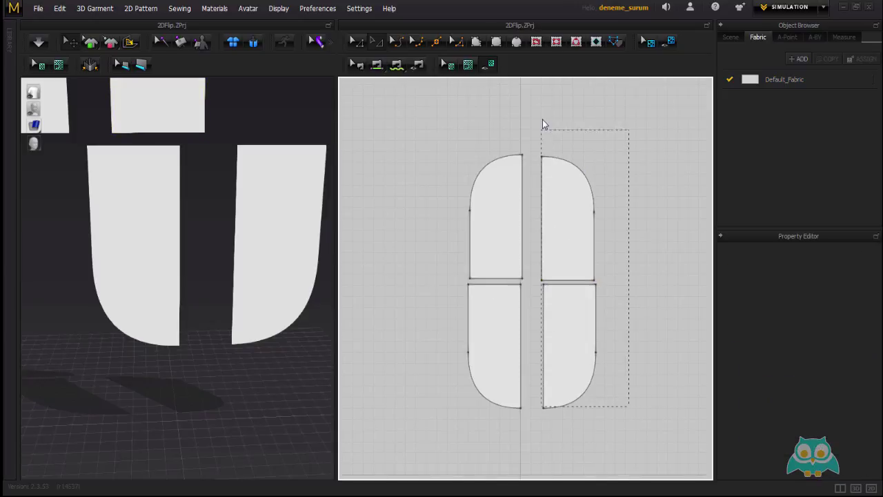
{"action": "left_click_drag", "start_coordinate": [543, 124], "coordinate": [543, 125]}
{"action": "left_click_drag", "start_coordinate": [574, 191], "coordinate": [564, 194]}
{"action": "scroll", "coordinate": [545, 166], "scroll_direction": "up", "scroll_amount": 4}
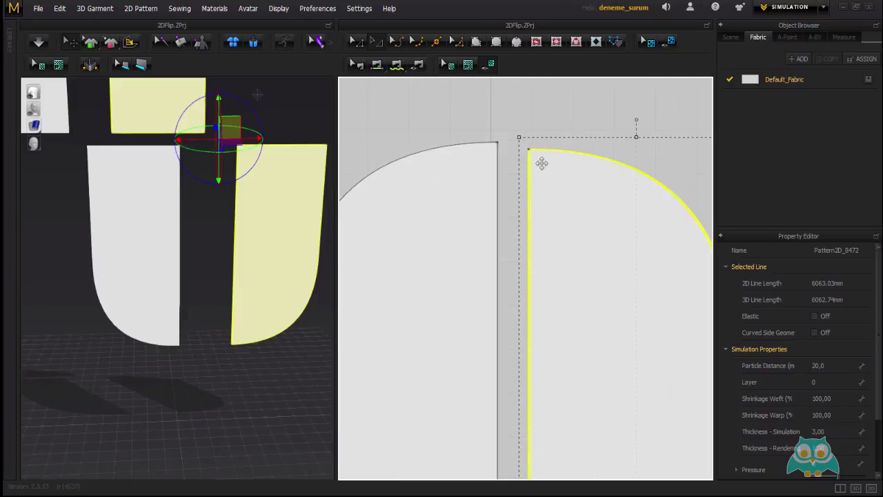
{"action": "scroll", "coordinate": [531, 158], "scroll_direction": "down", "scroll_amount": 4}
{"action": "left_click", "coordinate": [585, 216]}
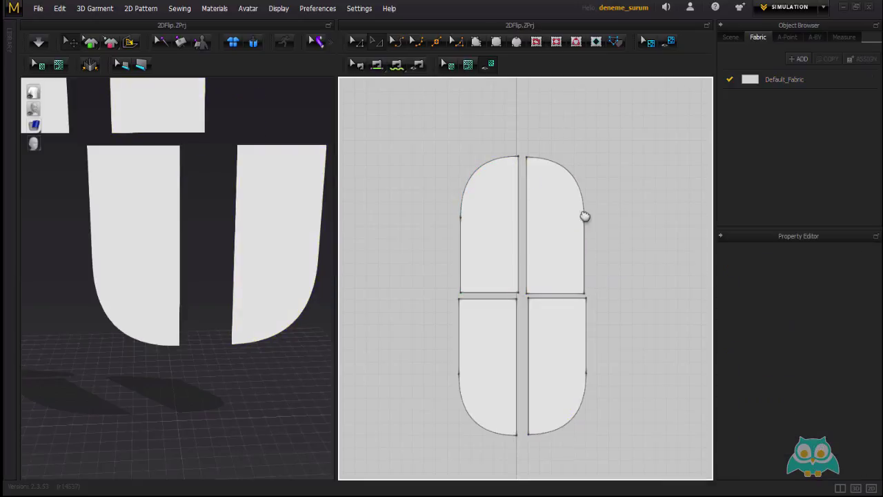
Select all four pattern pieces in the 2D window and delete them
{"action": "scroll", "coordinate": [504, 173], "scroll_direction": "down", "scroll_amount": 3}
{"action": "scroll", "coordinate": [499, 182], "scroll_direction": "up", "scroll_amount": 1}
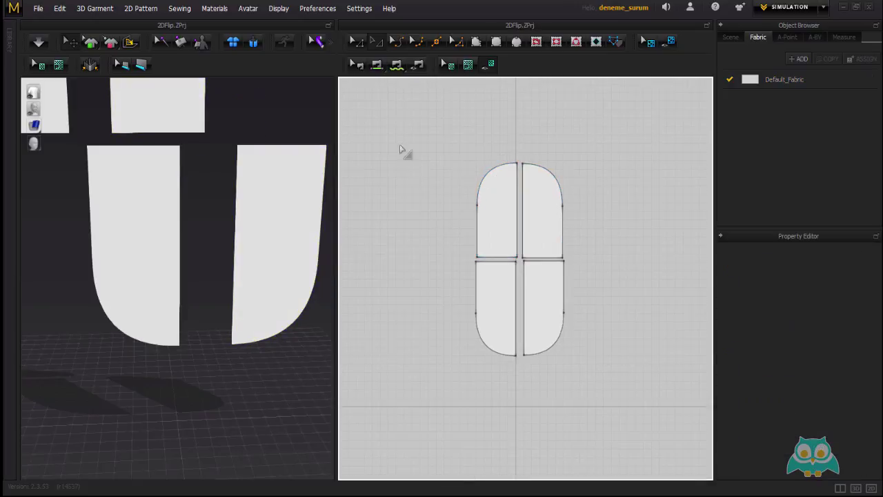
{"action": "scroll", "coordinate": [550, 205], "scroll_direction": "down", "scroll_amount": 1}
{"action": "scroll", "coordinate": [439, 158], "scroll_direction": "down", "scroll_amount": 1}
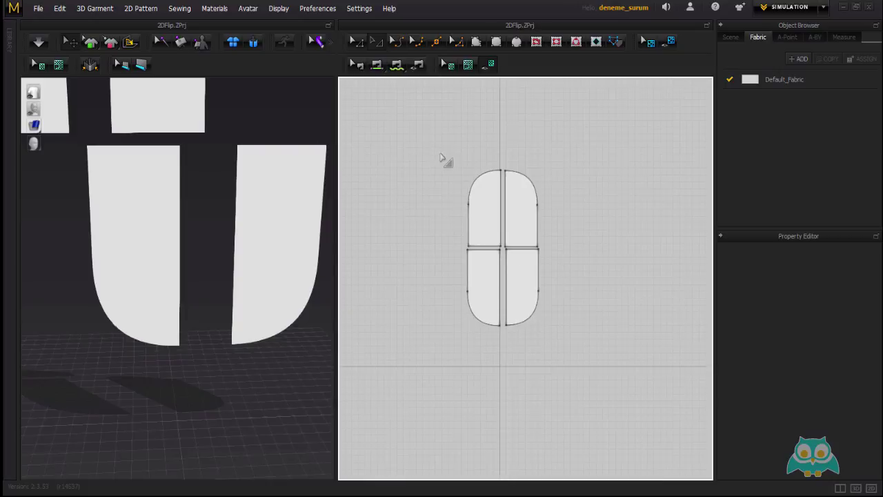
{"action": "left_click_drag", "start_coordinate": [418, 128], "coordinate": [485, 215]}
{"action": "left_click_drag", "start_coordinate": [581, 349], "coordinate": [581, 348]}
{"action": "key", "text": "Delete"}
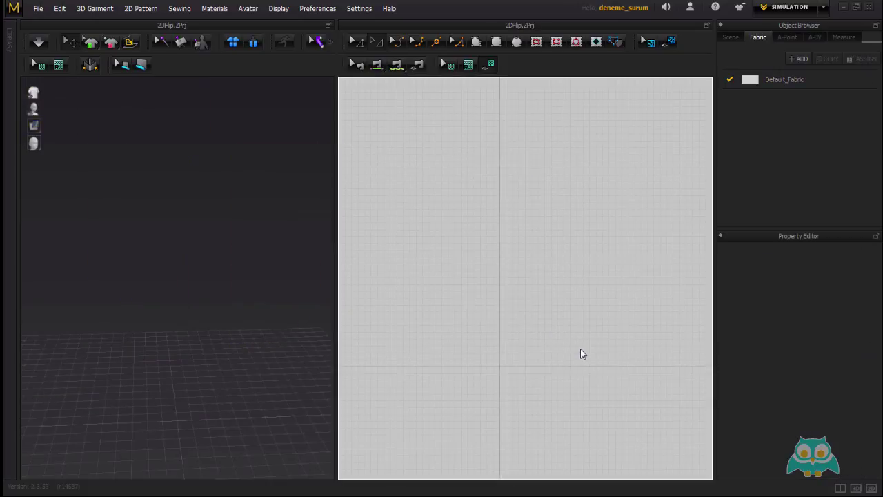
{"action": "left_click", "coordinate": [142, 8]}
{"action": "mouse_move", "coordinate": [149, 24]}
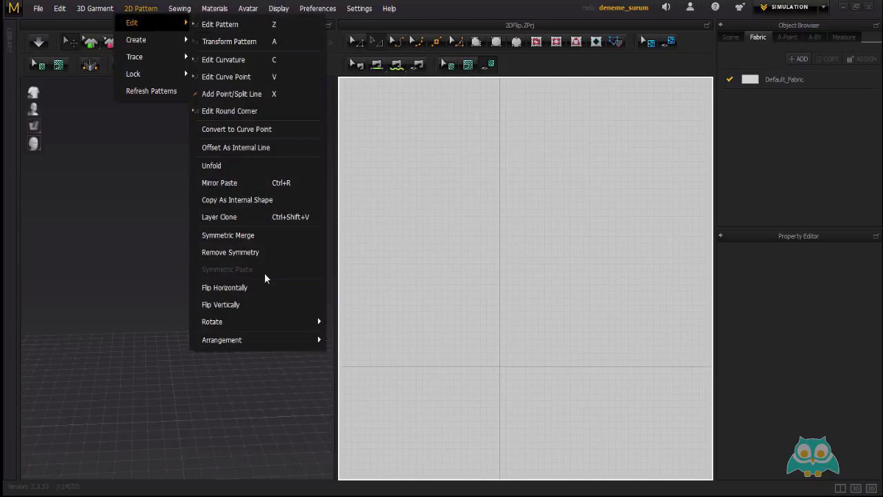
{"action": "mouse_move", "coordinate": [265, 322]}
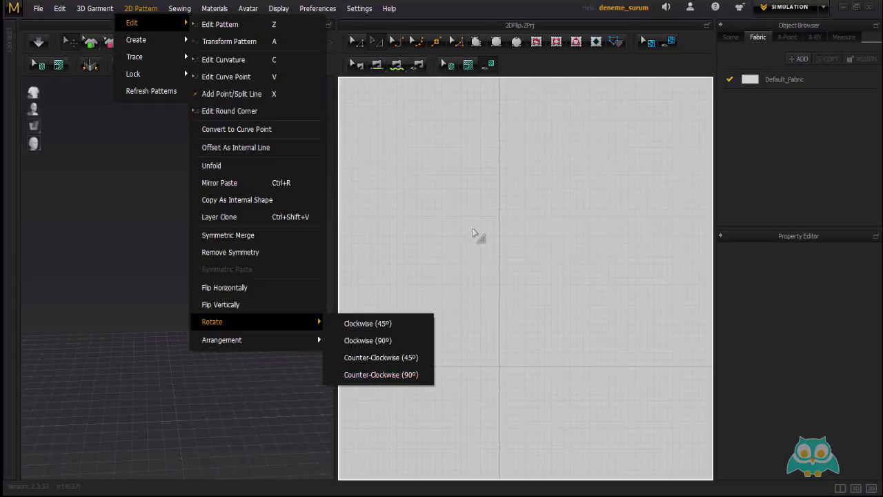
{"action": "left_click", "coordinate": [479, 202]}
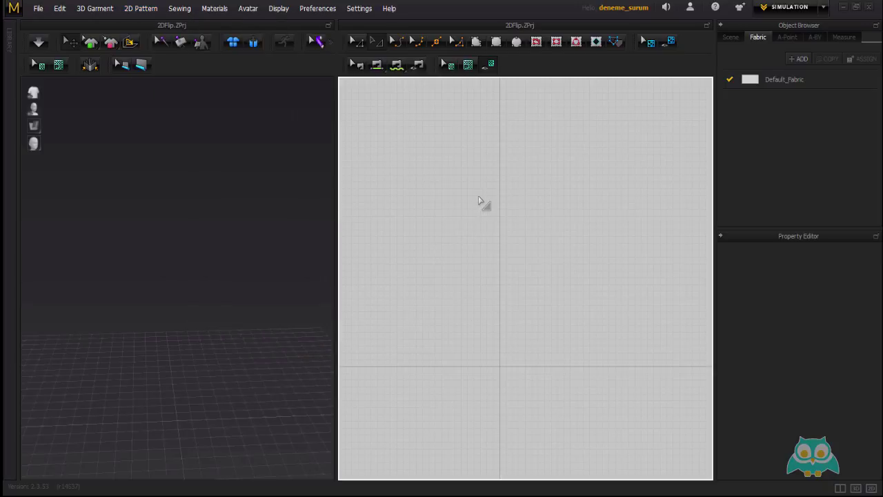
Draw a tall rectangular pattern with an outline of about 4408 mm across the vertical axis, and switch to the Transform Pattern tool
{"action": "middle_click_drag", "start_coordinate": [489, 219], "coordinate": [511, 219]}
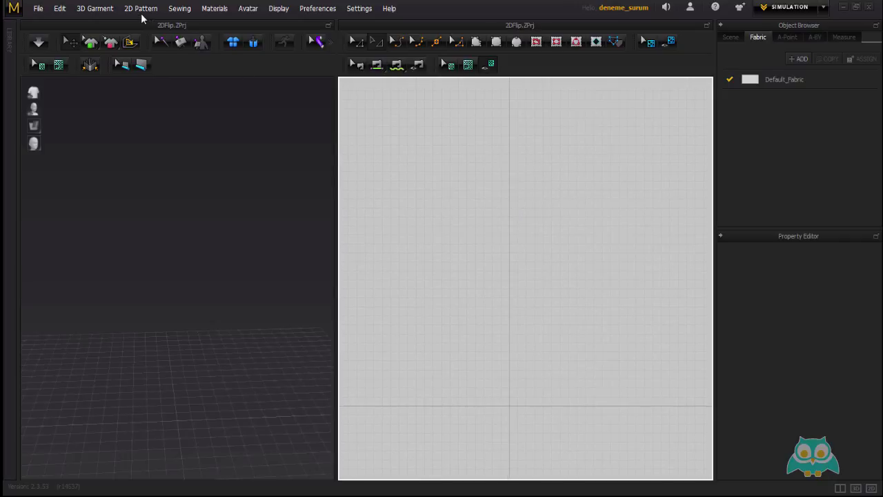
{"action": "left_click", "coordinate": [141, 9]}
{"action": "mouse_move", "coordinate": [159, 41]}
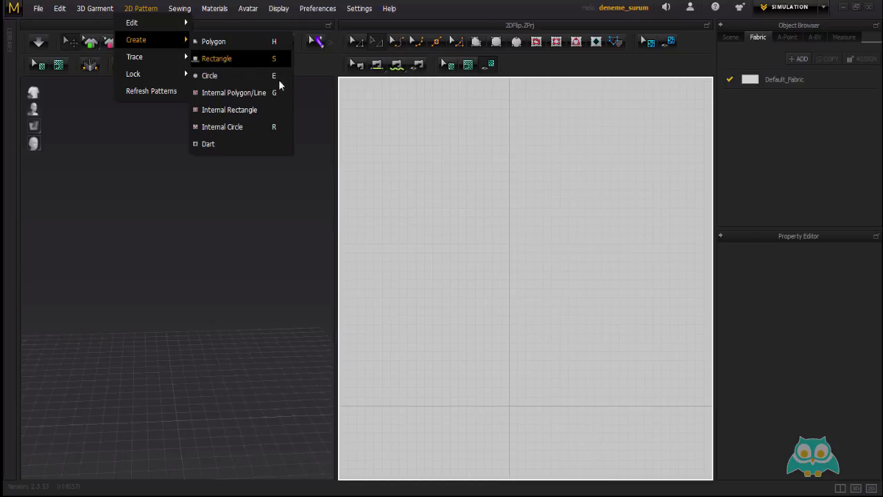
{"action": "left_click", "coordinate": [223, 60]}
{"action": "left_click_drag", "start_coordinate": [449, 195], "coordinate": [521, 316]}
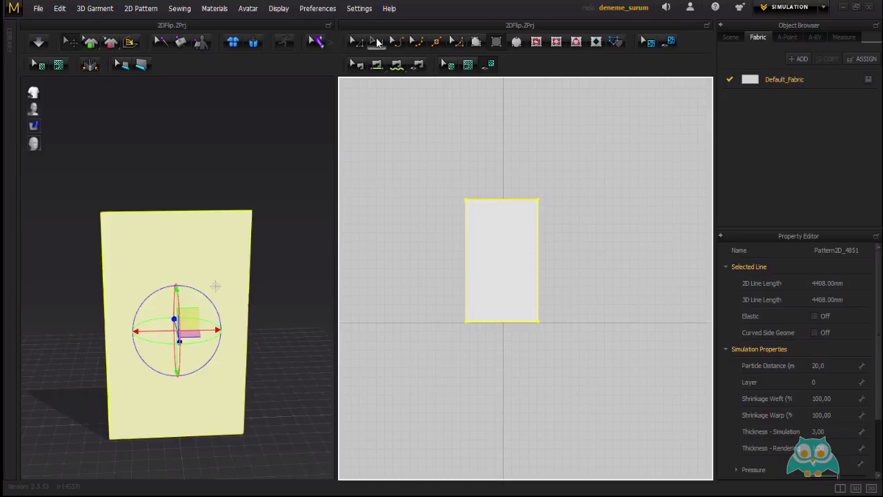
{"action": "left_click", "coordinate": [377, 42]}
{"action": "scroll", "coordinate": [498, 285], "scroll_direction": "up", "scroll_amount": 1}
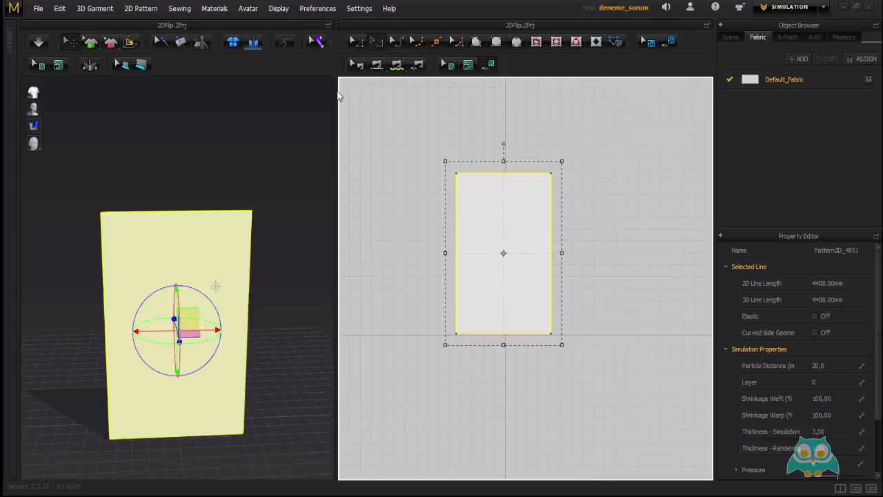
Try rotating the rectangle 45° clockwise about its centre, and undo the rotation
{"action": "left_click", "coordinate": [139, 10]}
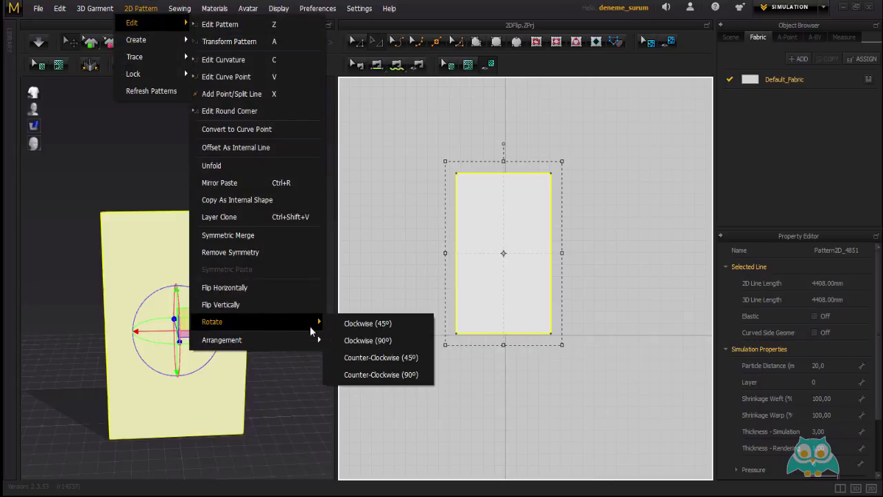
{"action": "left_click", "coordinate": [386, 324]}
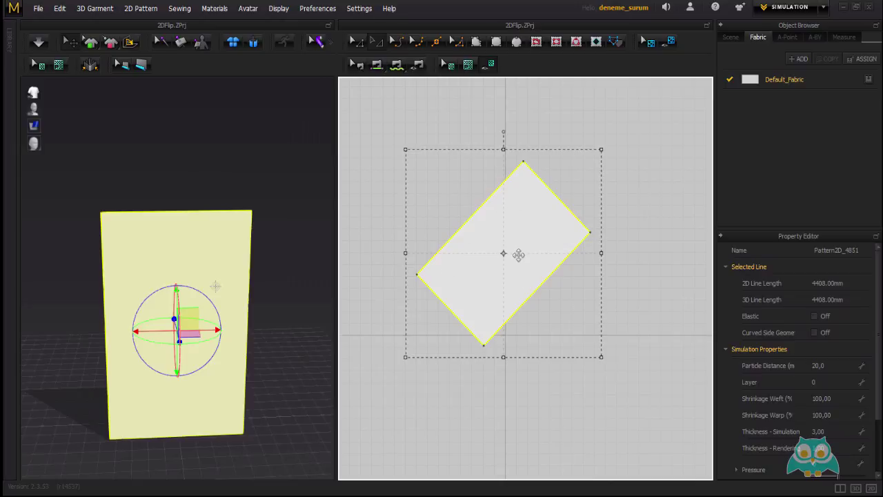
{"action": "key", "text": "ctrl+z"}
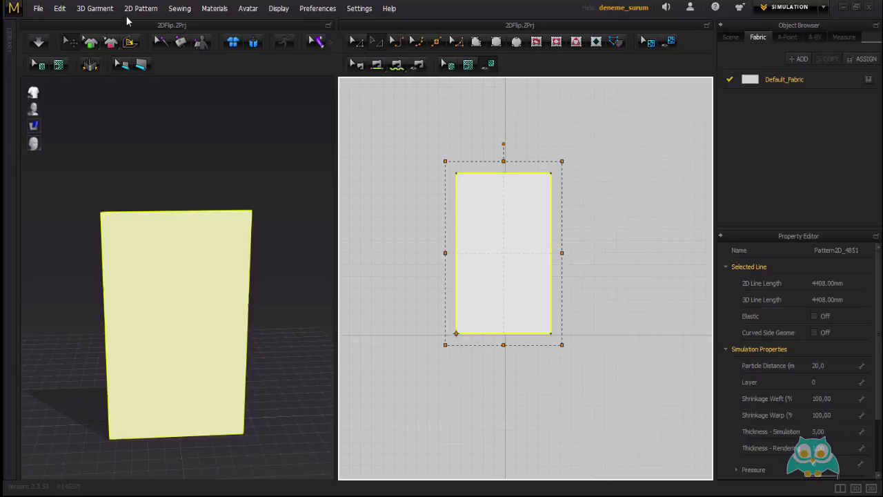
With the pivot on the rectangle's lower-left corner, try a 45° clockwise rotation and undo it
{"action": "left_click", "coordinate": [139, 9]}
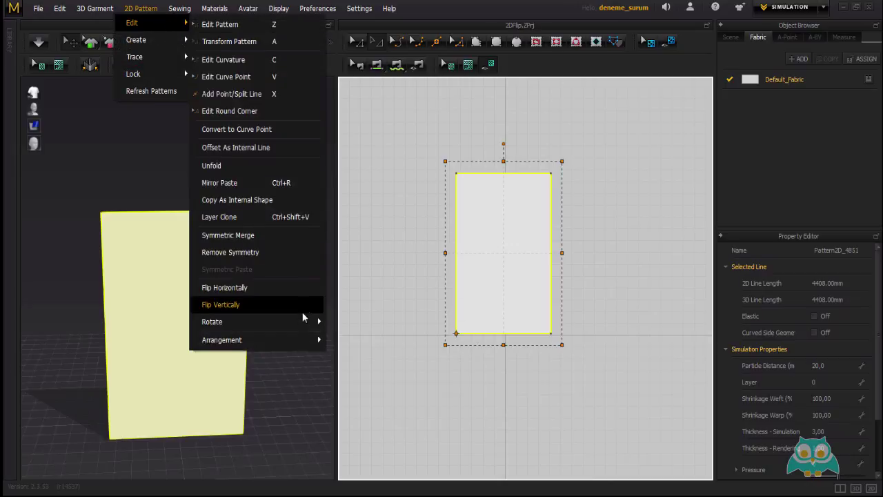
{"action": "mouse_move", "coordinate": [301, 322]}
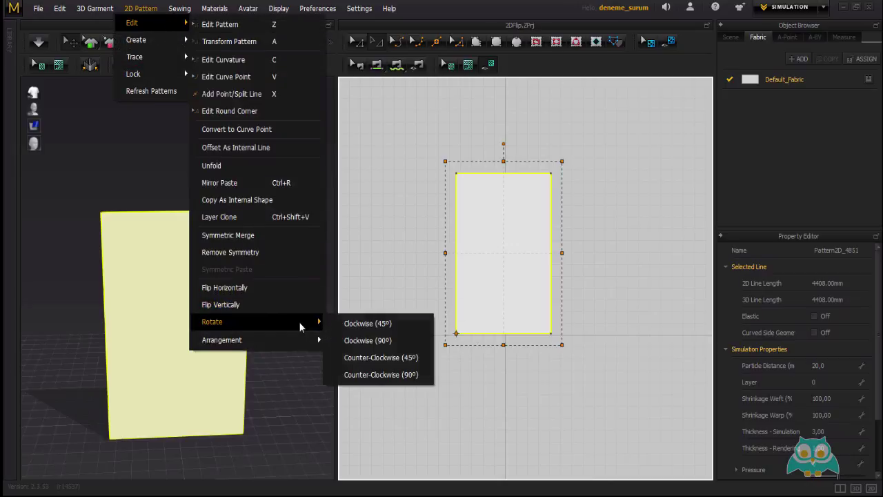
{"action": "left_click", "coordinate": [387, 325]}
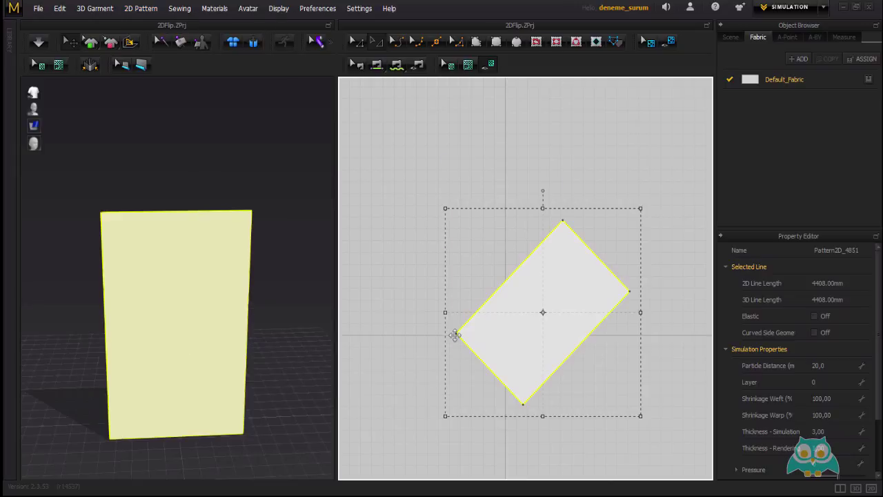
{"action": "key", "text": "ctrl+z"}
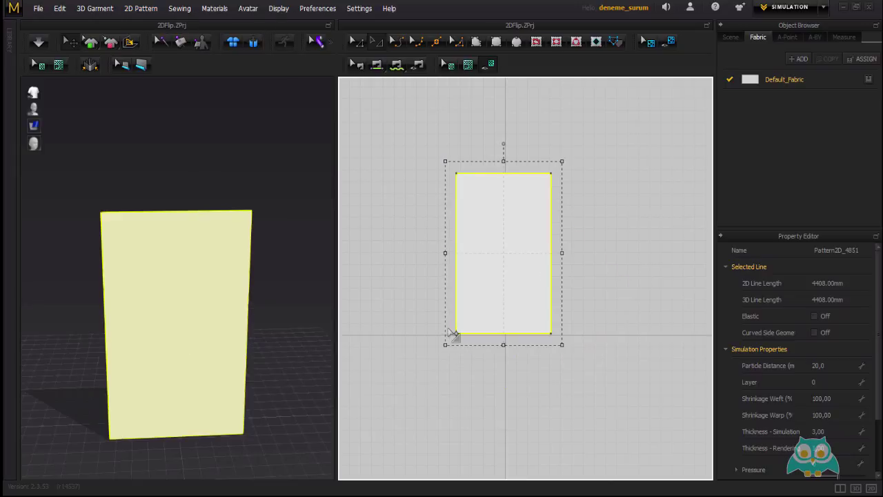
Try rotating the rectangle 90° clockwise about its lower-left corner
{"action": "left_click", "coordinate": [142, 9]}
{"action": "mouse_move", "coordinate": [175, 24]}
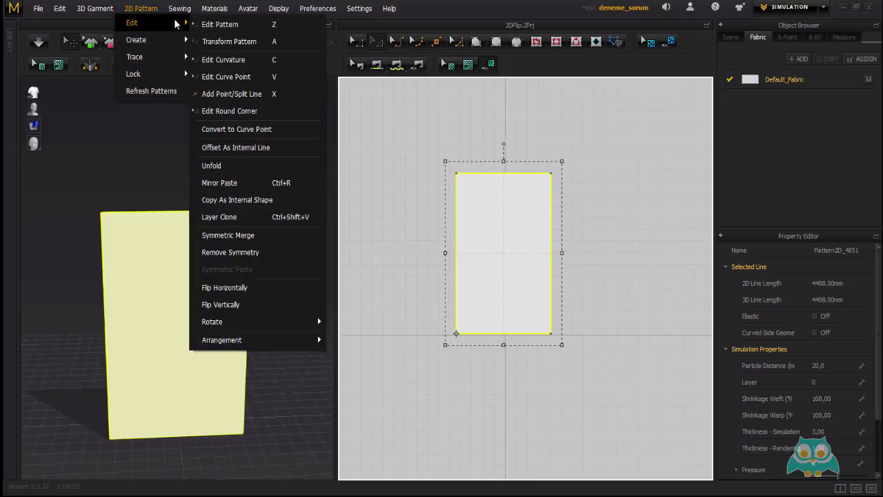
{"action": "mouse_move", "coordinate": [305, 323]}
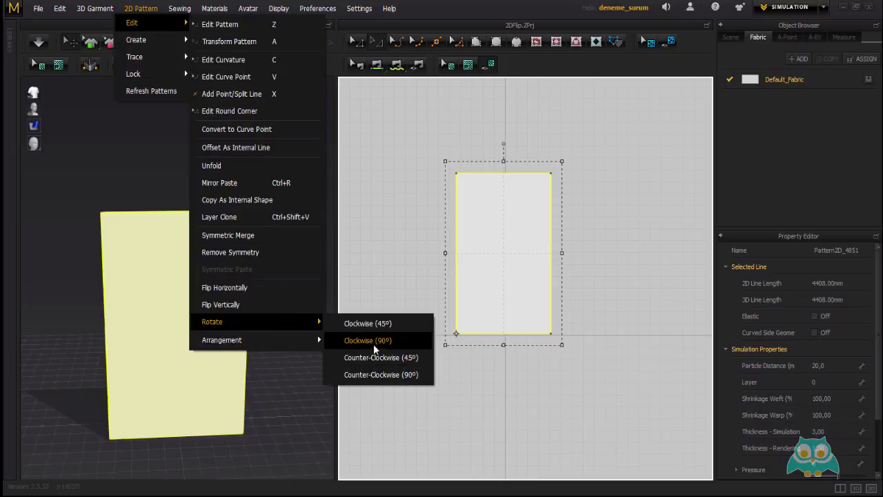
{"action": "left_click", "coordinate": [378, 345]}
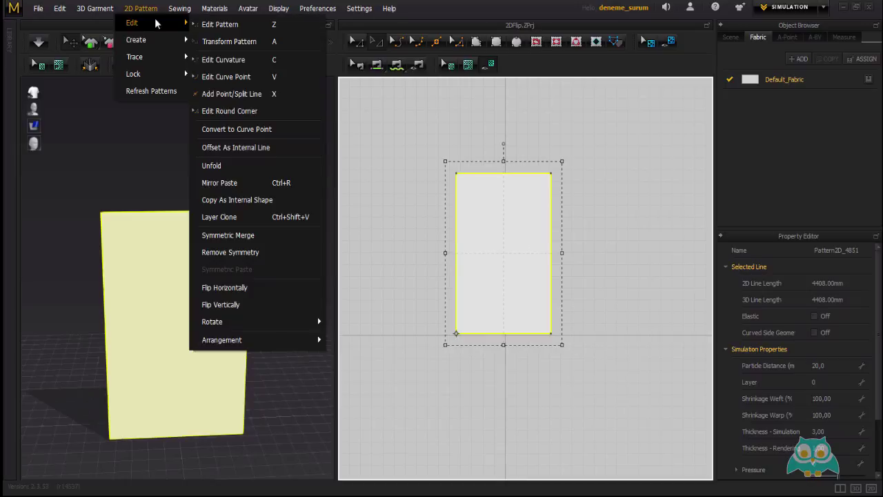
Try rotating the rectangle 45° counter-clockwise about its lower-left corner, and undo the rotation
{"action": "mouse_move", "coordinate": [315, 324]}
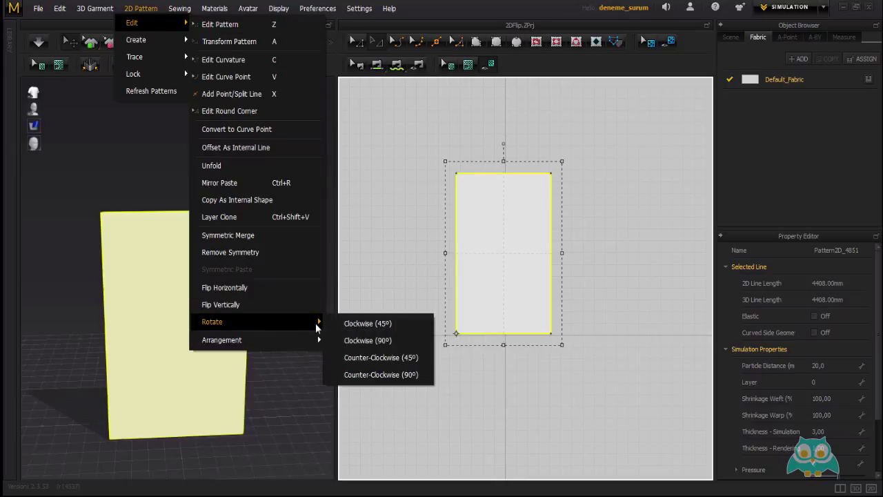
{"action": "left_click", "coordinate": [394, 358]}
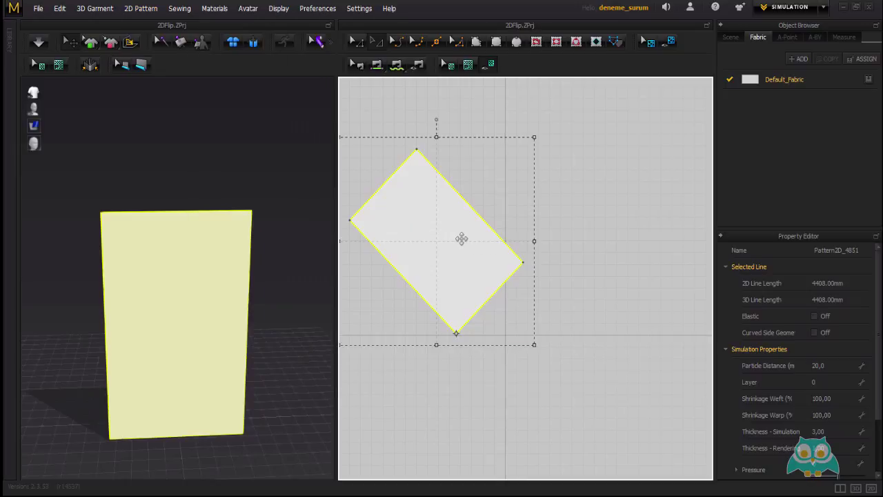
{"action": "key", "text": "ctrl+z"}
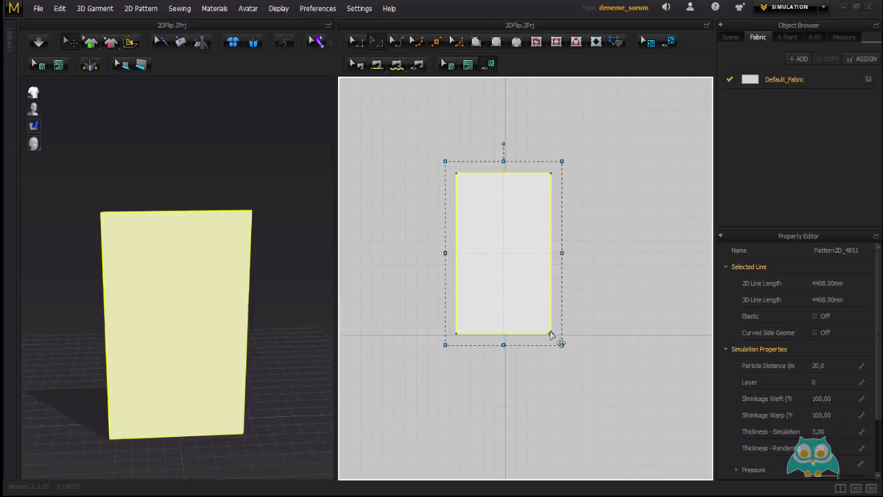
Rotate the rectangle 45° clockwise with the pivot on its lower-right corner
{"action": "left_click", "coordinate": [141, 8]}
{"action": "mouse_move", "coordinate": [141, 58]}
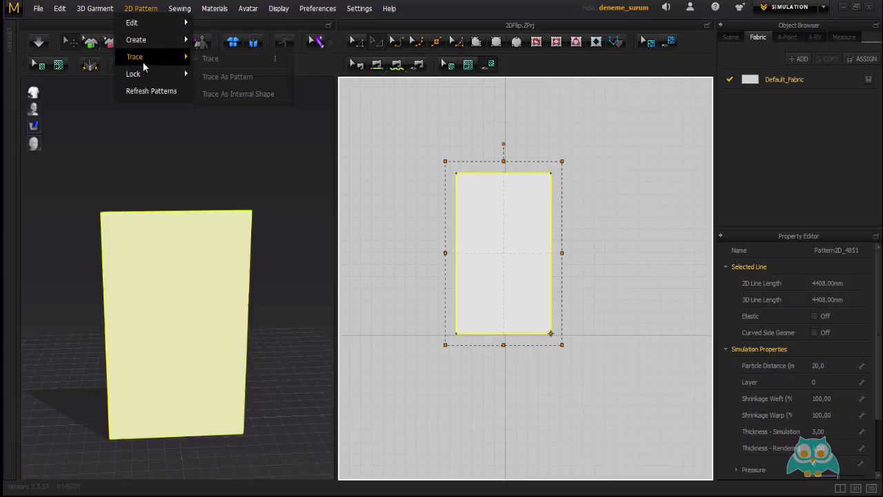
{"action": "mouse_move", "coordinate": [138, 23]}
{"action": "mouse_move", "coordinate": [271, 323]}
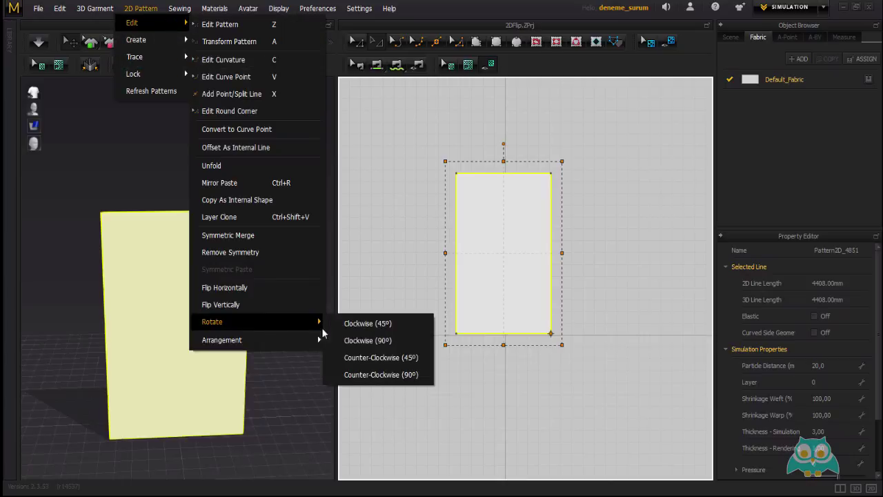
{"action": "left_click", "coordinate": [383, 324]}
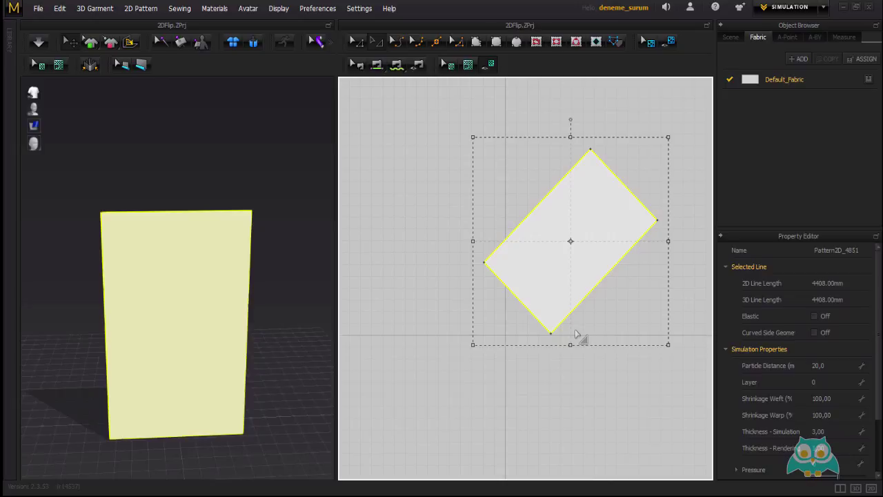
{"action": "right_click_drag", "start_coordinate": [568, 288], "coordinate": [560, 280]}
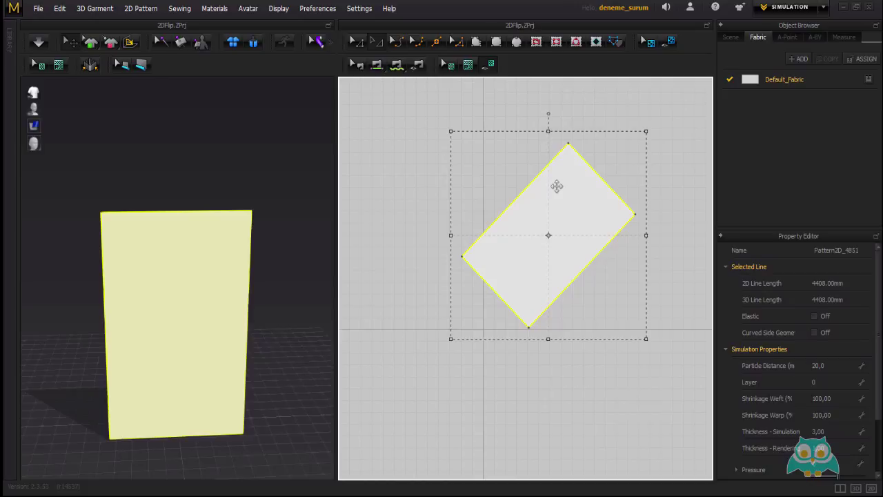
Delete the rotated rectangle pattern and show the Arrangement options for 2D patterns
{"action": "key", "text": "Delete"}
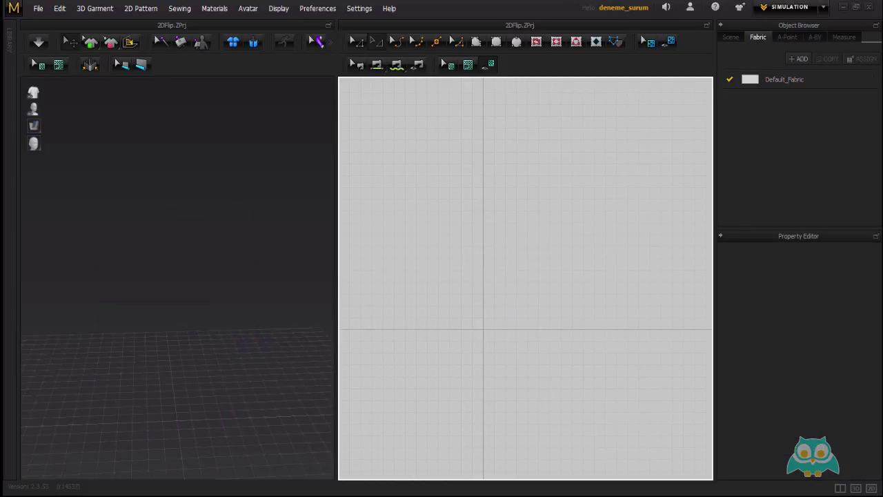
{"action": "left_click", "coordinate": [144, 9]}
{"action": "mouse_move", "coordinate": [150, 24]}
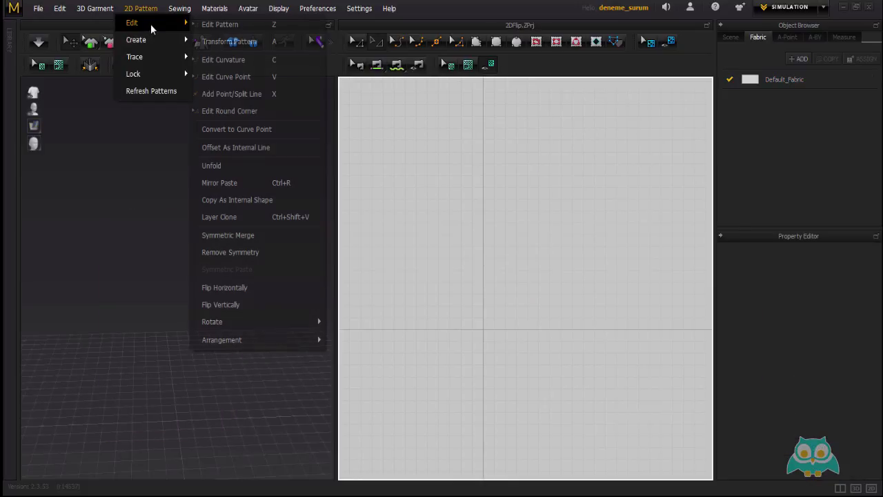
{"action": "mouse_move", "coordinate": [274, 346]}
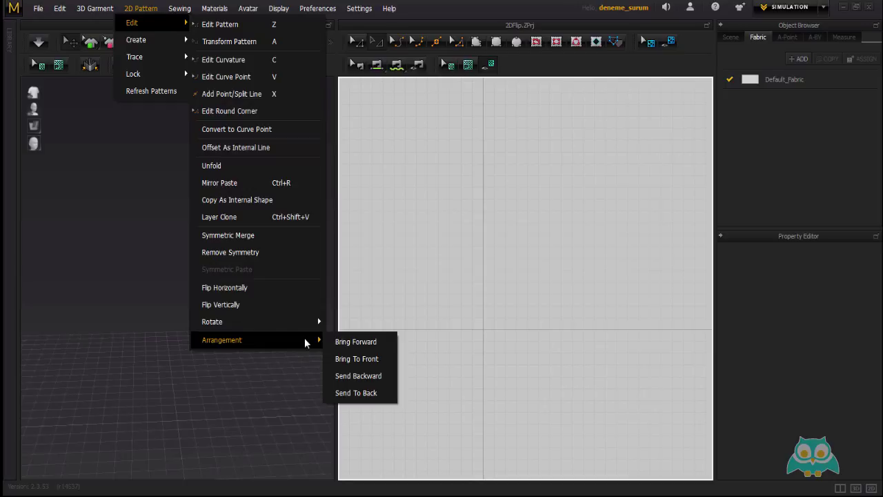
{"action": "left_click", "coordinate": [506, 252]}
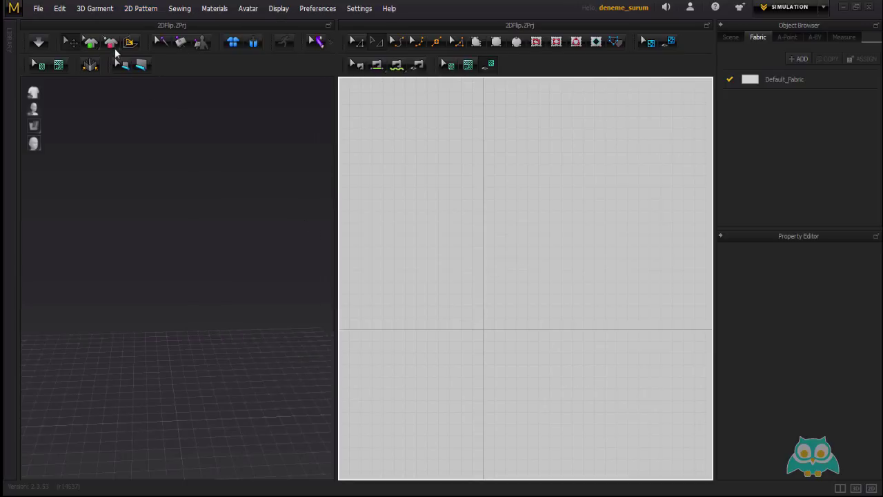
Draw a rectangular pattern with an outline of about 2308 mm across the vertical axis and move it up to sit just above the horizontal axis
{"action": "left_click", "coordinate": [141, 9]}
{"action": "mouse_move", "coordinate": [148, 42]}
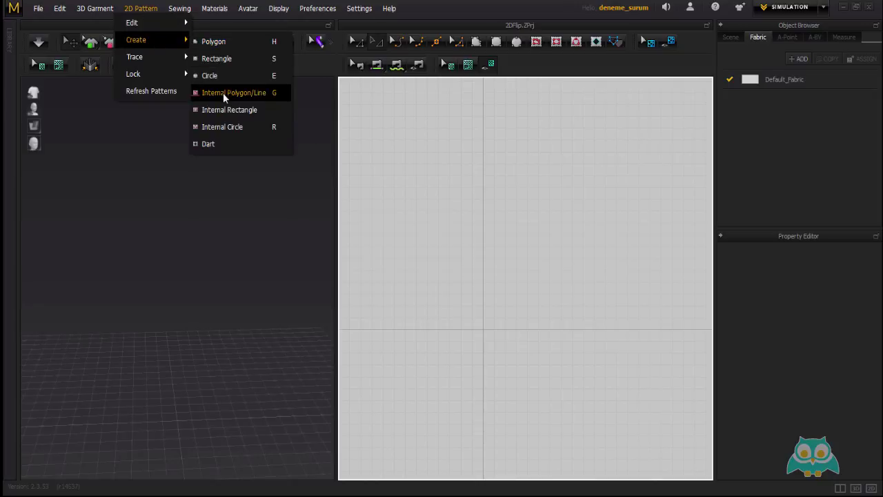
{"action": "left_click", "coordinate": [224, 59]}
{"action": "scroll", "coordinate": [474, 259], "scroll_direction": "down", "scroll_amount": 2}
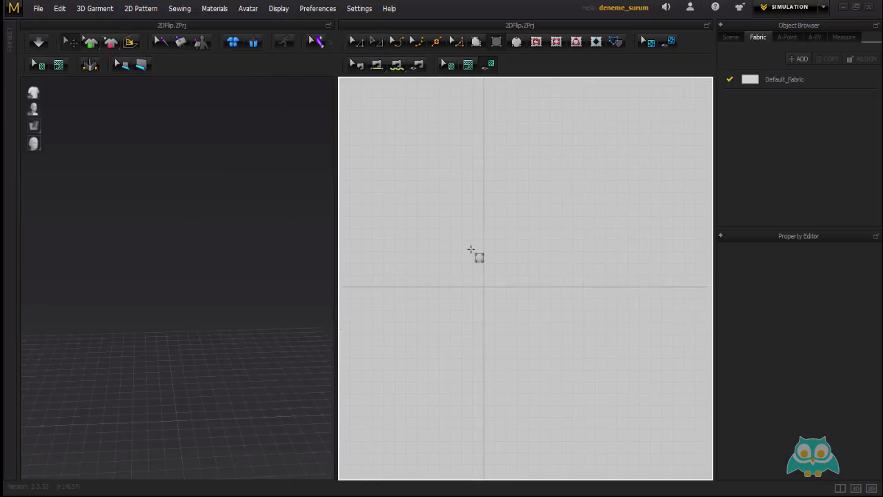
{"action": "left_click_drag", "start_coordinate": [457, 236], "coordinate": [512, 312]}
{"action": "key", "text": "a"}
{"action": "left_click_drag", "start_coordinate": [487, 267], "coordinate": [491, 228]}
{"action": "left_click", "coordinate": [548, 227]}
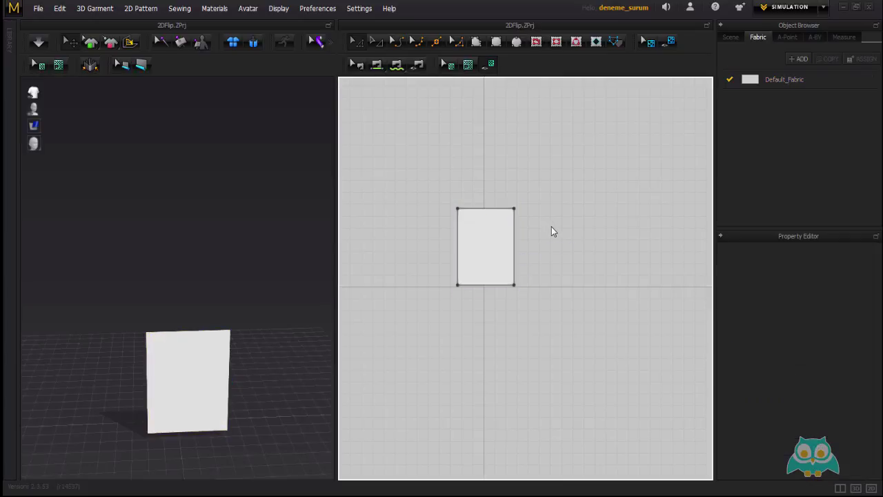
Draw a second, larger rectangular pattern with an outline of about 2875 mm, overlapping the first one's right half
{"action": "left_click", "coordinate": [495, 227]}
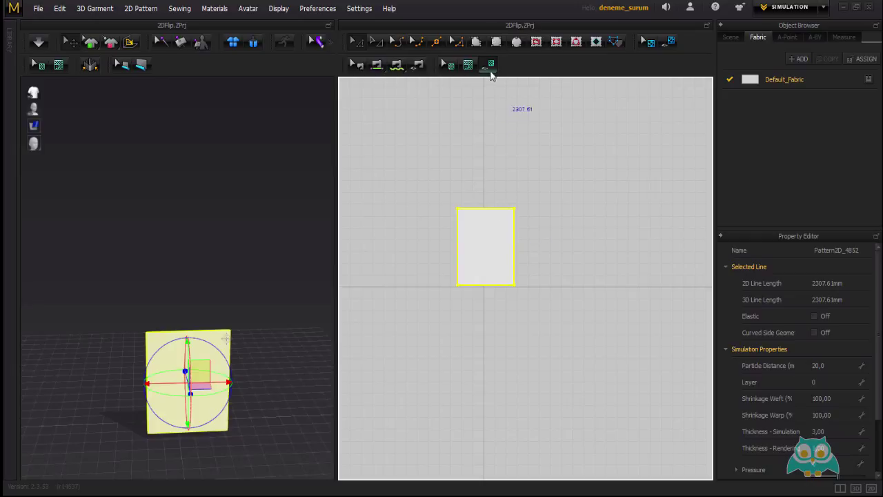
{"action": "left_click", "coordinate": [496, 42]}
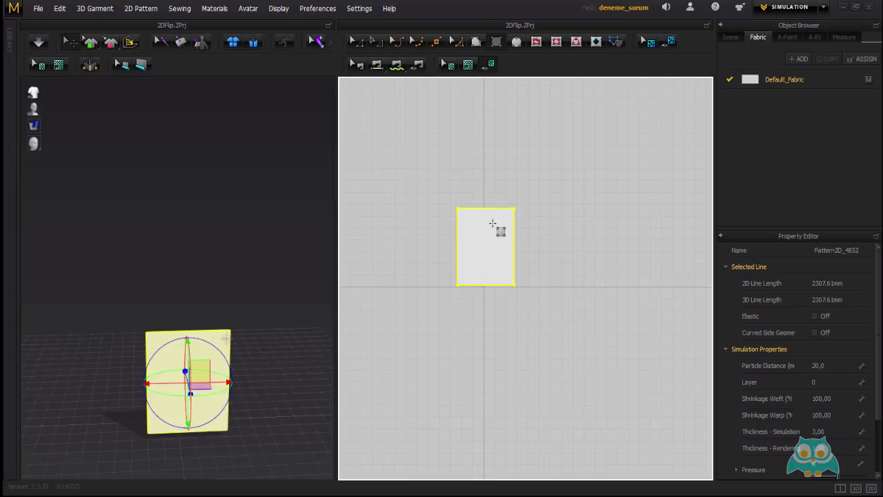
{"action": "left_click_drag", "start_coordinate": [485, 199], "coordinate": [550, 301]}
{"action": "right_click_drag", "start_coordinate": [328, 334], "coordinate": [243, 350]}
{"action": "left_click", "coordinate": [412, 256]}
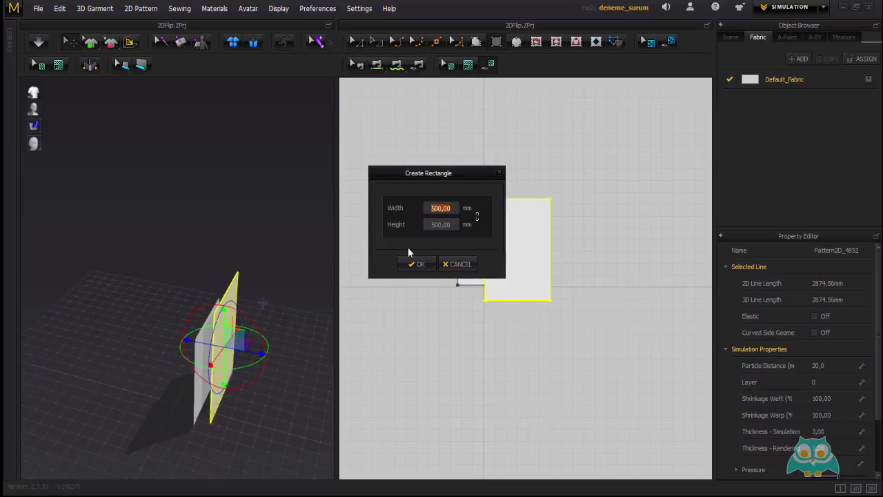
{"action": "left_click", "coordinate": [417, 263]}
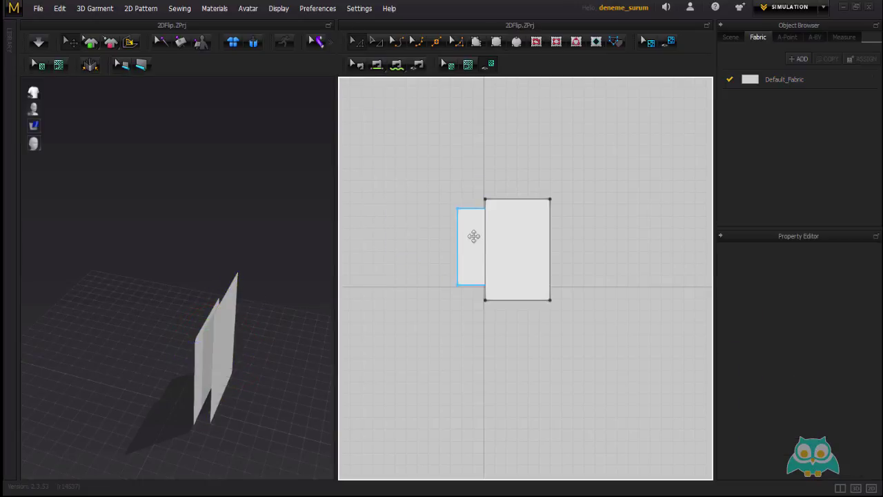
Add a new fabric, assign it to the larger rectangle and colour it red (FF0000)
{"action": "left_click", "coordinate": [480, 236]}
{"action": "scroll", "coordinate": [525, 242], "scroll_direction": "up", "scroll_amount": 4}
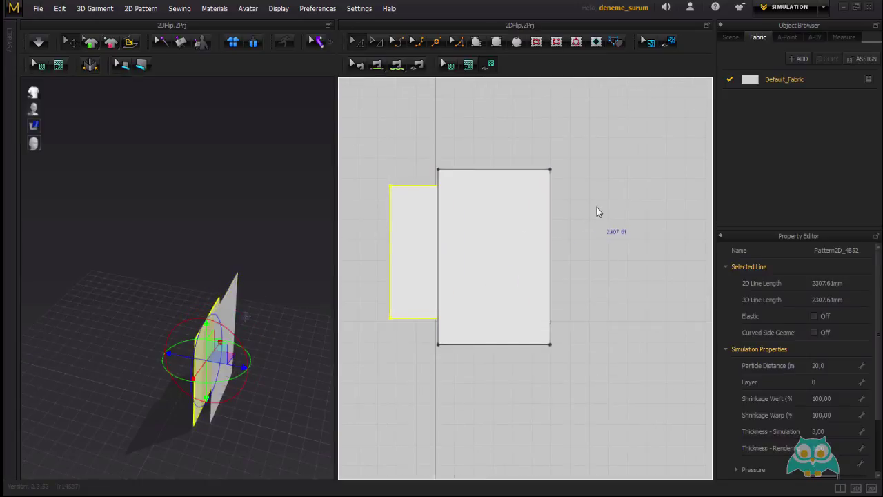
{"action": "left_click", "coordinate": [530, 193]}
{"action": "right_click_drag", "start_coordinate": [507, 217], "coordinate": [526, 221]}
{"action": "scroll", "coordinate": [526, 234], "scroll_direction": "down", "scroll_amount": 1}
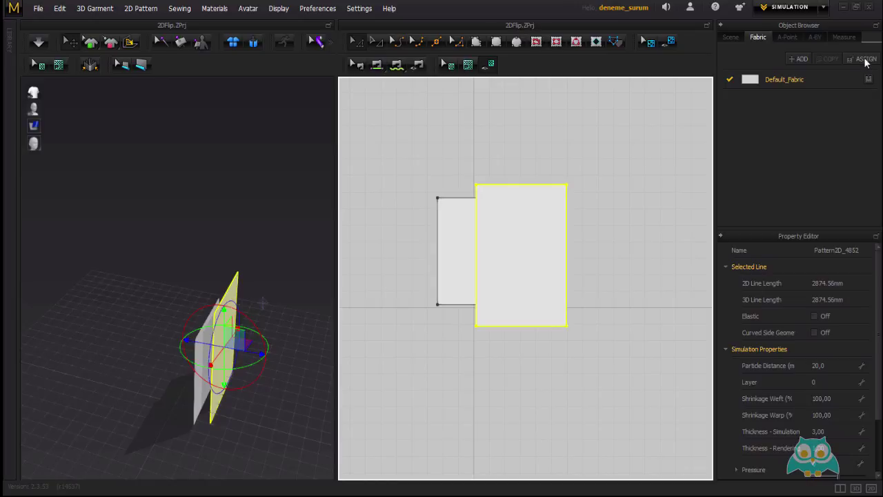
{"action": "left_click", "coordinate": [798, 59]}
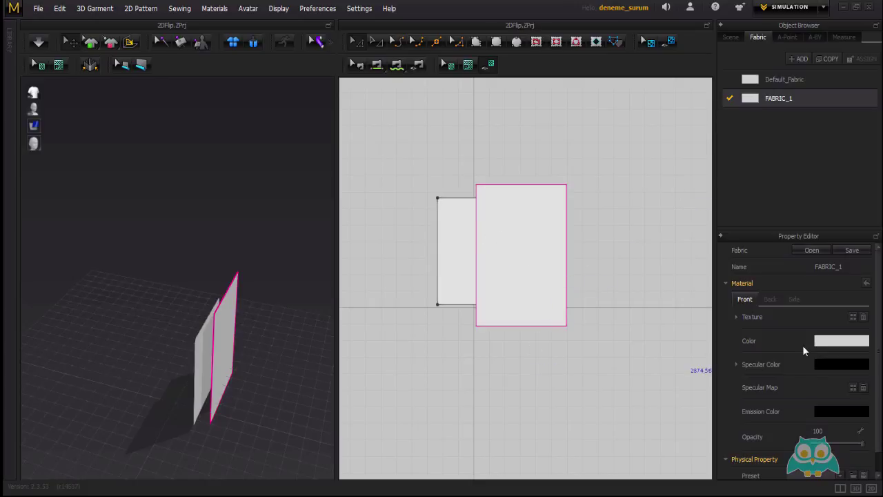
{"action": "left_click", "coordinate": [828, 341]}
{"action": "left_click", "coordinate": [489, 137]}
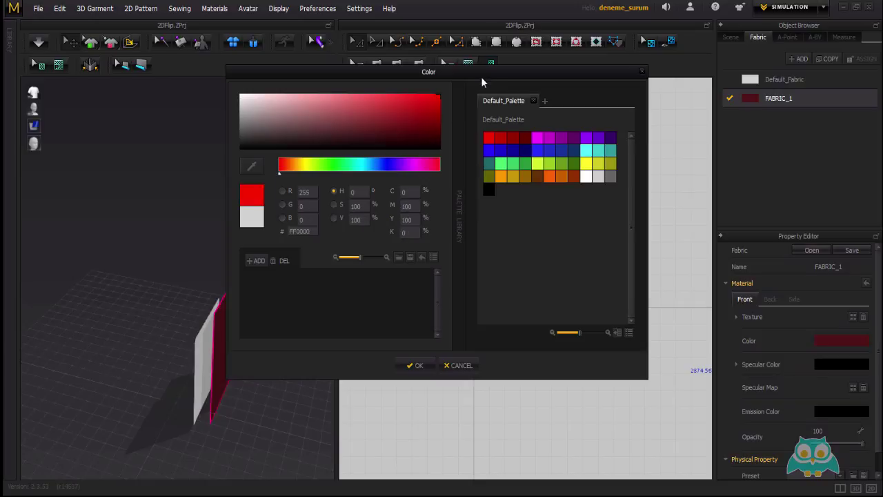
{"action": "left_click", "coordinate": [433, 364]}
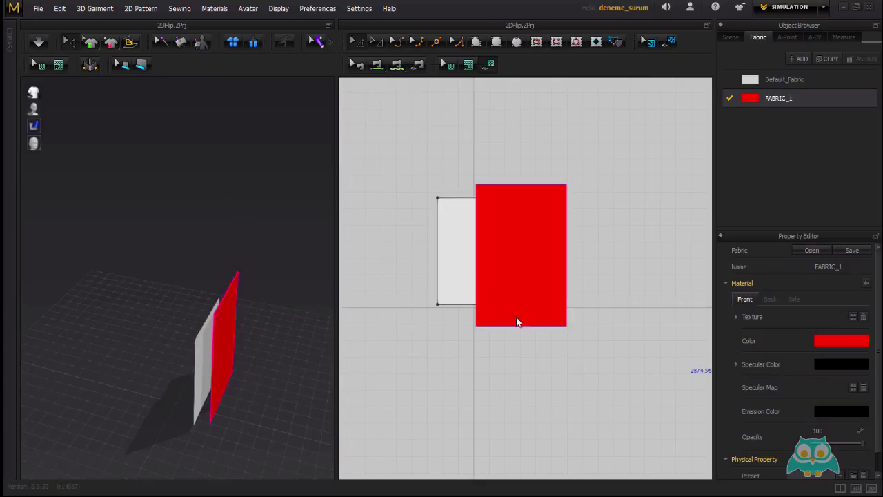
{"action": "left_click", "coordinate": [586, 253]}
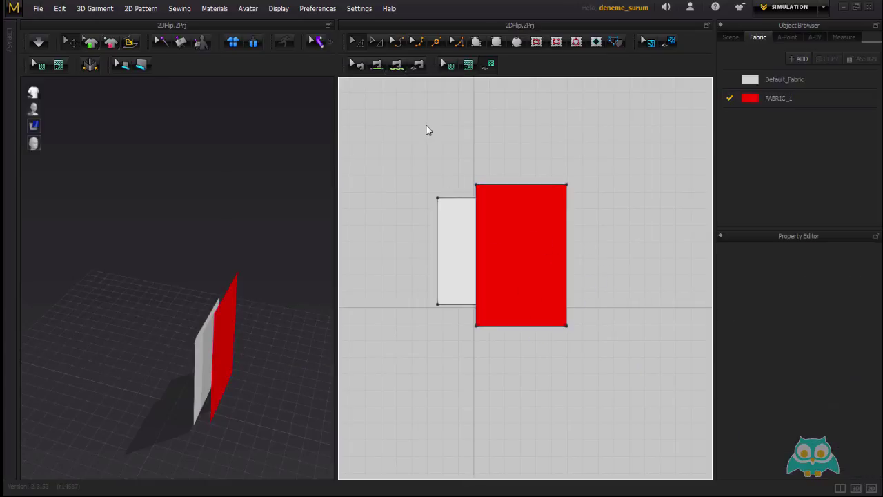
Draw a third, tallest rectangular pattern with an outline of about 3820 mm, overlapping most of the red one
{"action": "left_click", "coordinate": [445, 207]}
{"action": "left_click", "coordinate": [496, 41]}
{"action": "middle_click_drag", "start_coordinate": [553, 192], "coordinate": [548, 180]}
{"action": "left_click_drag", "start_coordinate": [493, 139], "coordinate": [594, 360]}
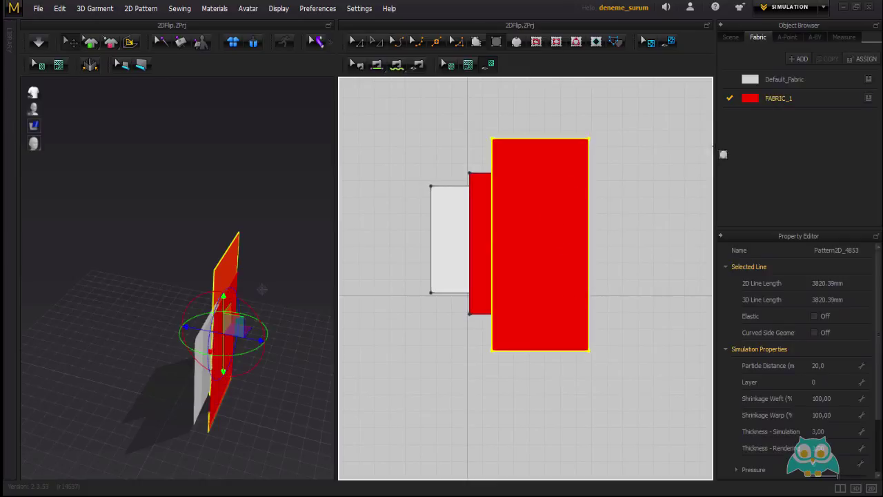
Assign another new fabric to the tallest rectangle and colour it blue (0C00FF)
{"action": "left_click", "coordinate": [864, 59]}
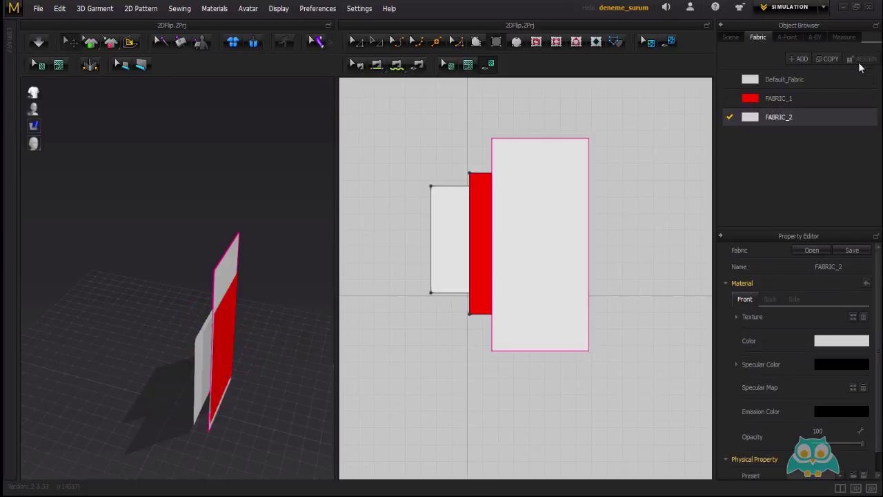
{"action": "left_click", "coordinate": [818, 341]}
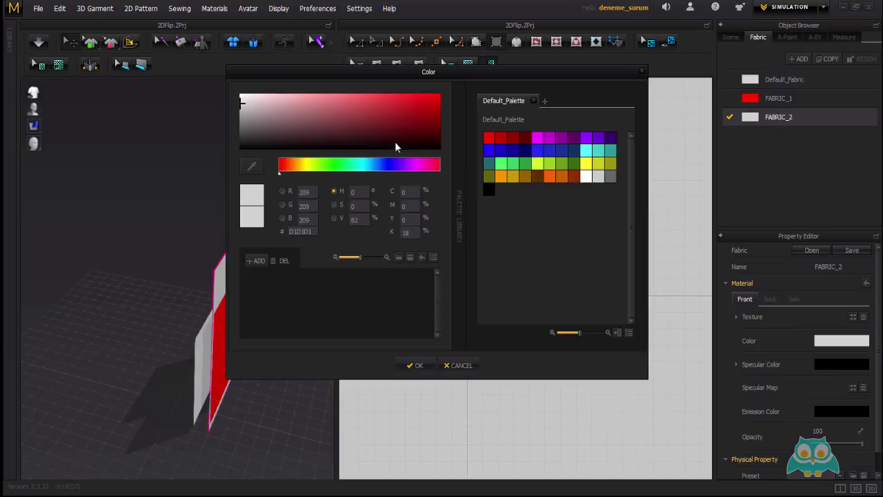
{"action": "left_click", "coordinate": [389, 165]}
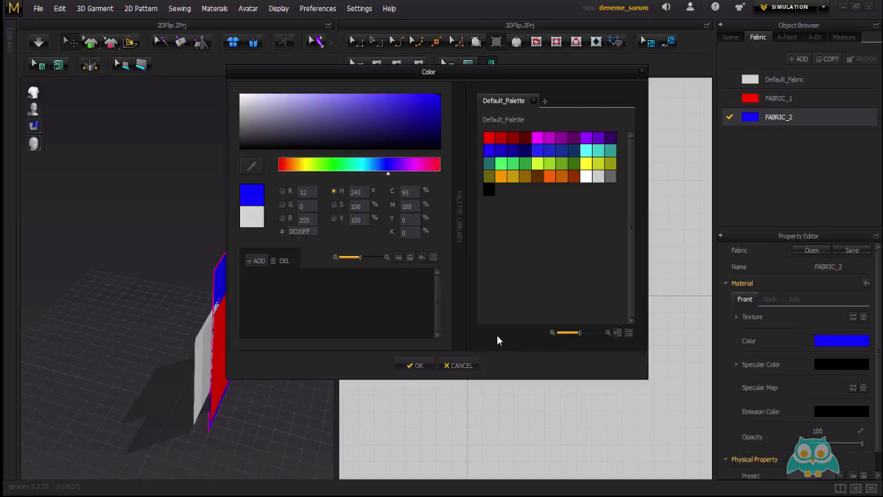
{"action": "left_click", "coordinate": [417, 365]}
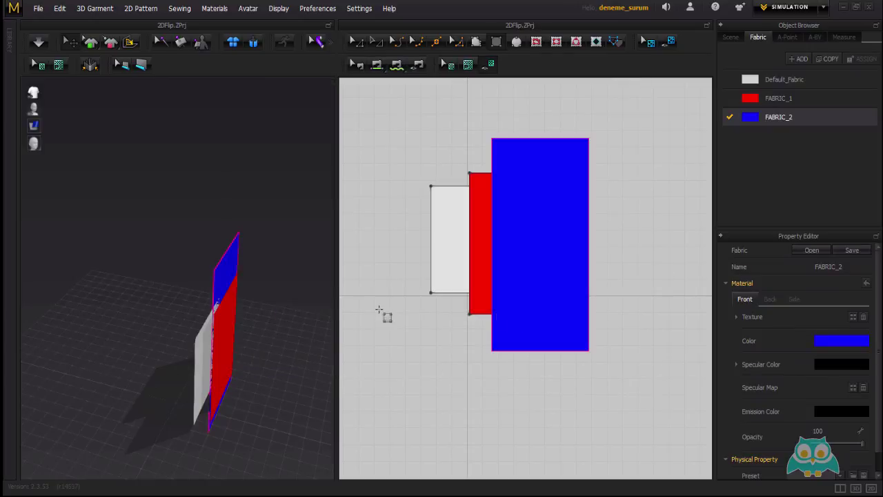
Select the white, red and blue patterns in turn to compare their stacking in the 2D and 3D views
{"action": "right_click_drag", "start_coordinate": [221, 303], "coordinate": [350, 282]}
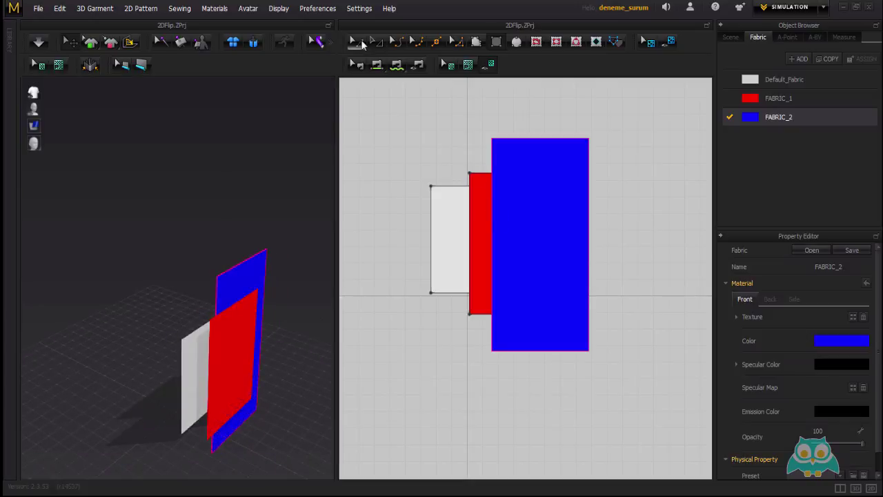
{"action": "left_click", "coordinate": [387, 214]}
{"action": "left_click", "coordinate": [453, 208]}
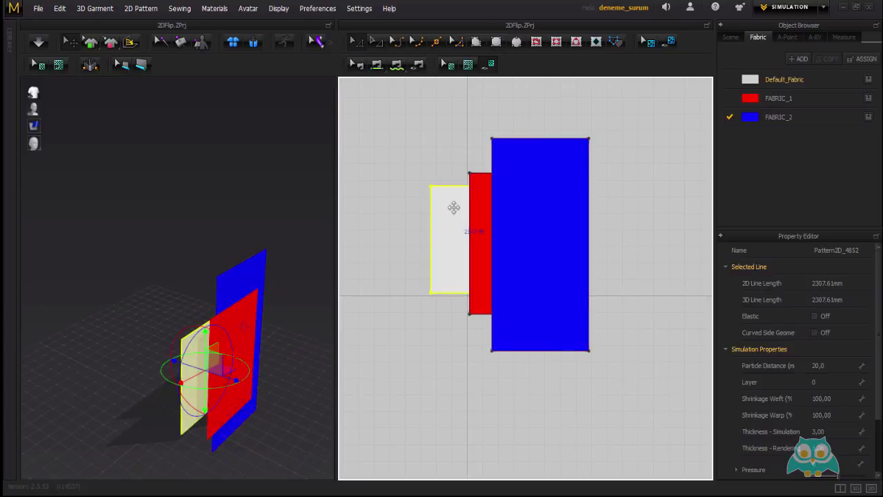
{"action": "left_click", "coordinate": [485, 205]}
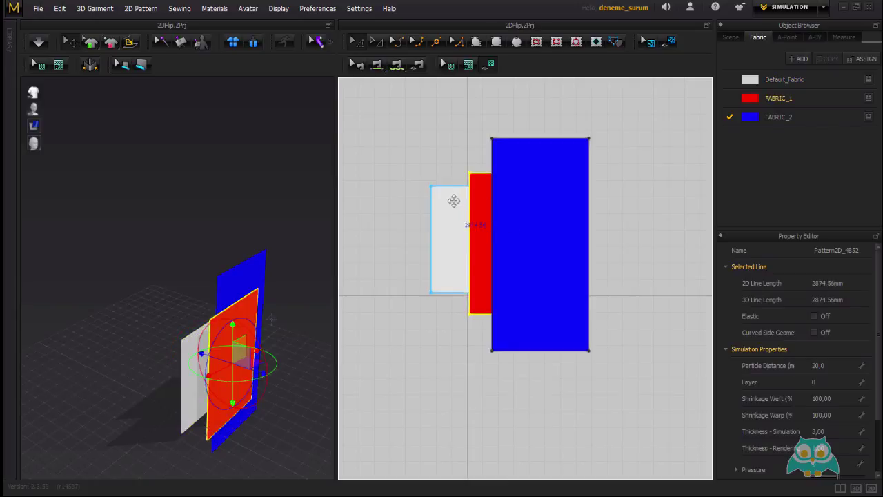
{"action": "left_click", "coordinate": [517, 155]}
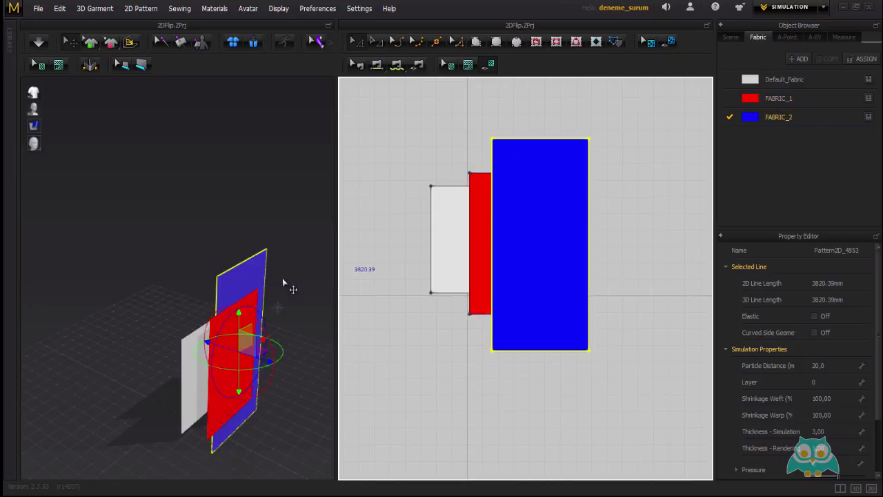
Move the blue pattern in front of the red one in the 3D view, and check the white and red patterns' layering
{"action": "right_click_drag", "start_coordinate": [282, 301], "coordinate": [279, 354]}
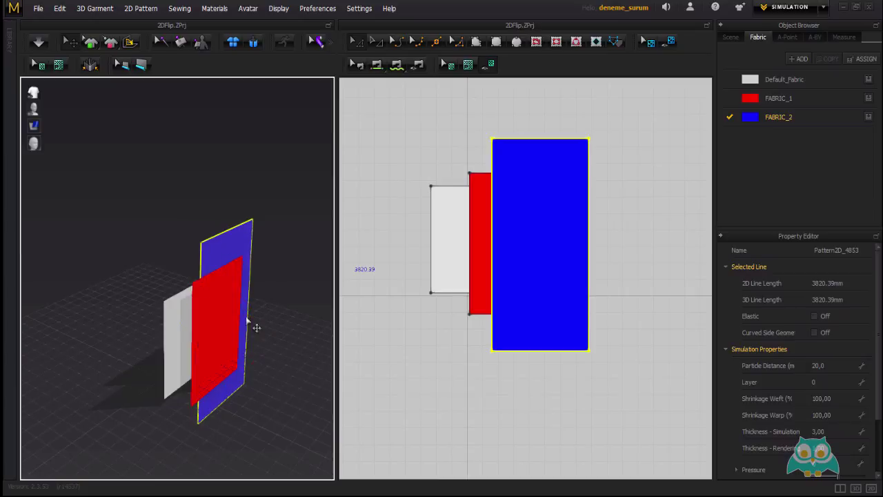
{"action": "left_click", "coordinate": [237, 249]}
{"action": "left_click_drag", "start_coordinate": [238, 261], "coordinate": [276, 256]}
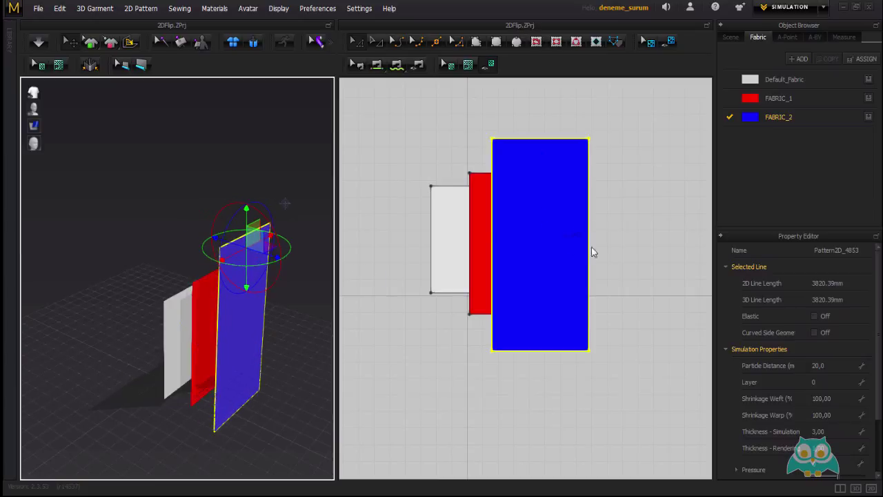
{"action": "right_click_drag", "start_coordinate": [303, 339], "coordinate": [194, 329]}
{"action": "left_click", "coordinate": [173, 313]}
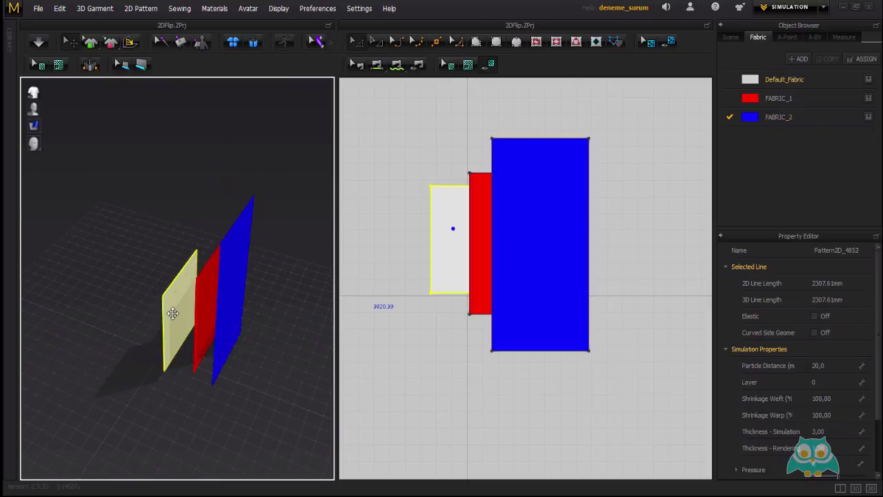
{"action": "left_click", "coordinate": [209, 311]}
{"action": "mouse_move", "coordinate": [276, 306]}
{"action": "right_mouse_down"}
{"action": "mouse_move", "coordinate": [262, 291]}
{"action": "mouse_move", "coordinate": [264, 298]}
{"action": "right_mouse_up"}
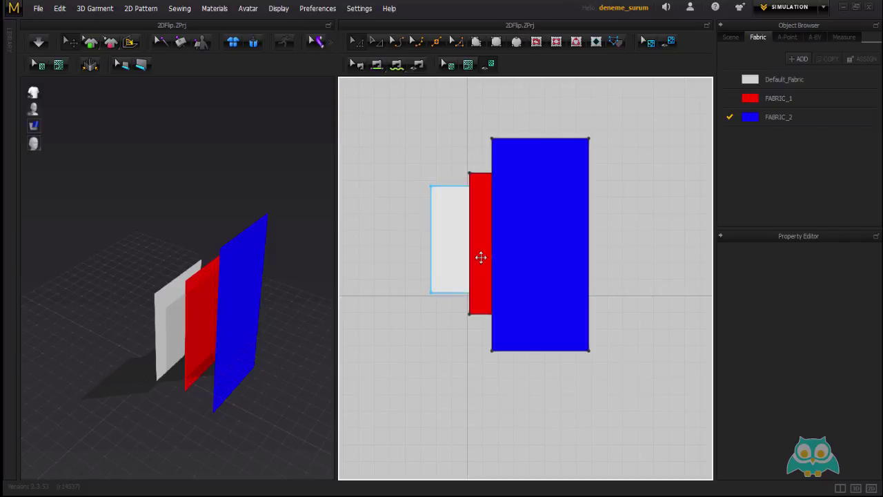
Examine the Arrangement and Order options for the white pattern, from Bring Forward to Send To Back
{"action": "left_click", "coordinate": [145, 9]}
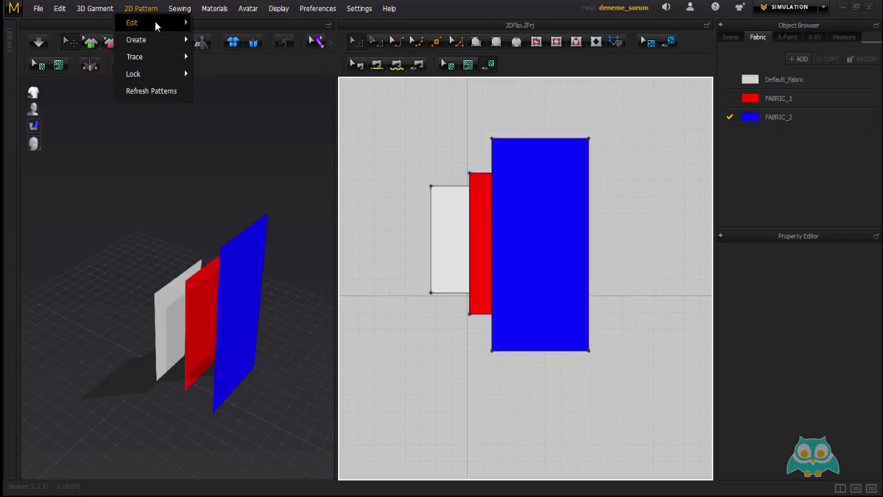
{"action": "mouse_move", "coordinate": [138, 23]}
{"action": "mouse_move", "coordinate": [293, 341]}
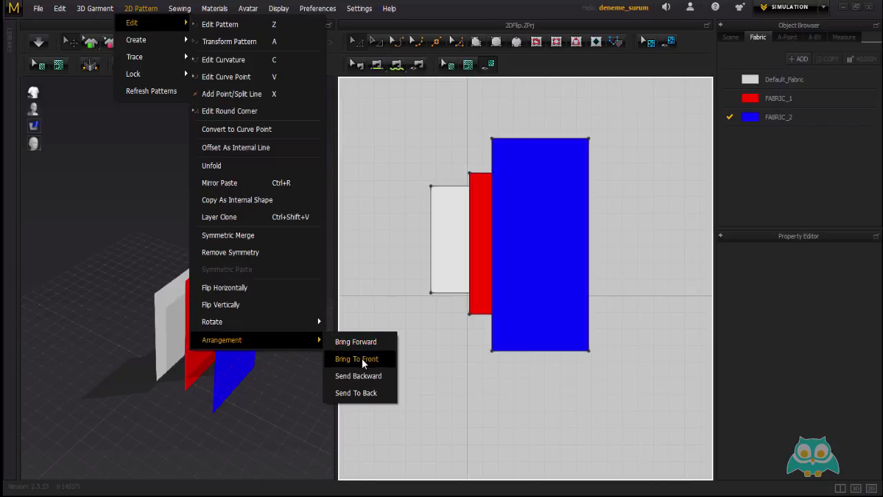
{"action": "left_click", "coordinate": [449, 209]}
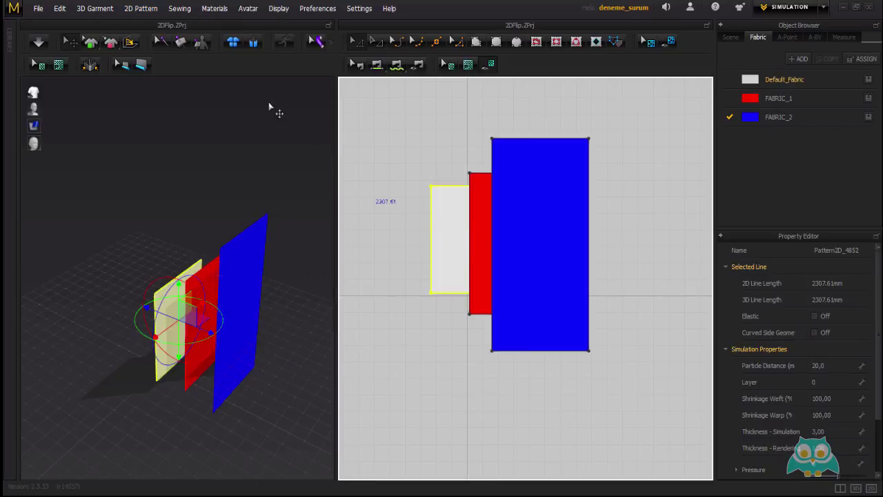
{"action": "right_click", "coordinate": [445, 213]}
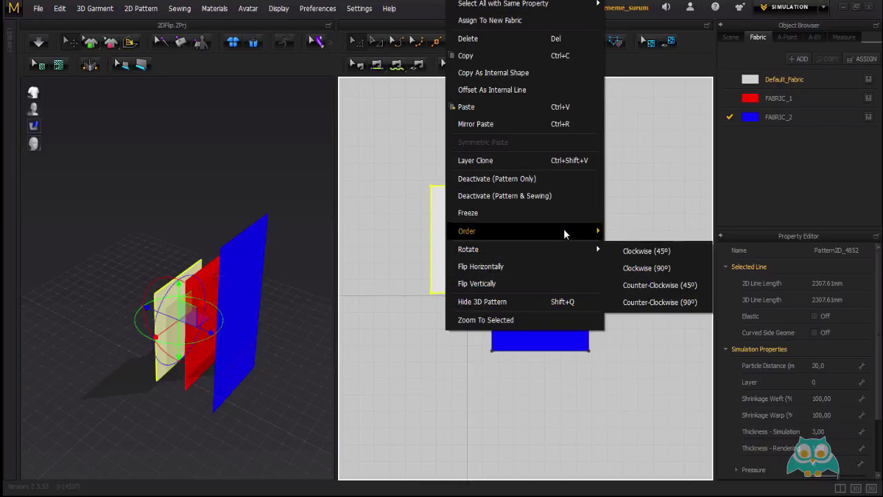
{"action": "mouse_move", "coordinate": [563, 231]}
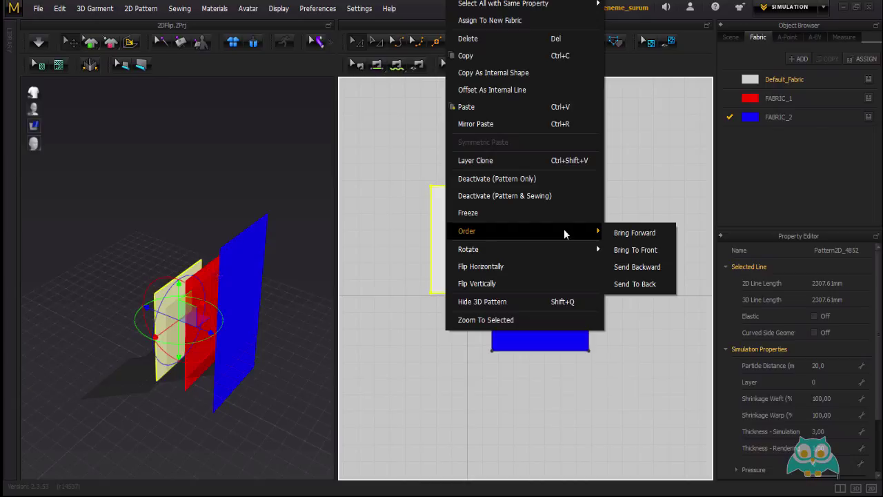
{"action": "left_click", "coordinate": [141, 8]}
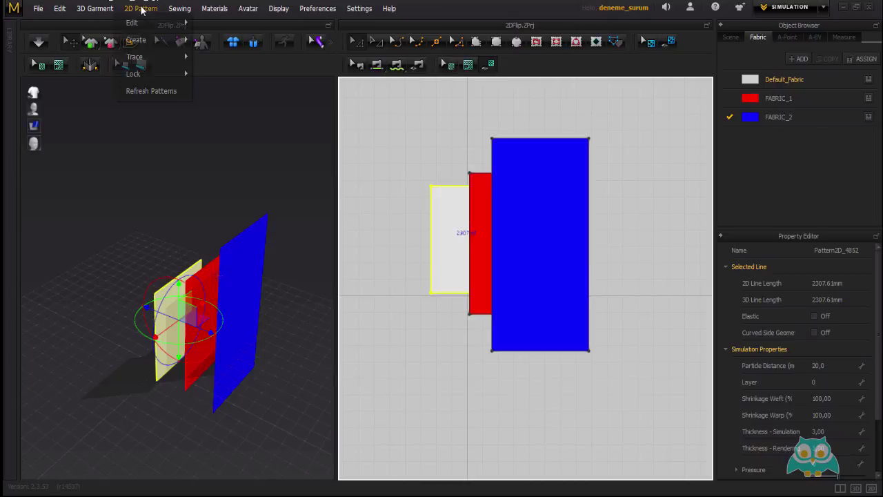
{"action": "mouse_move", "coordinate": [163, 22]}
{"action": "mouse_move", "coordinate": [293, 323]}
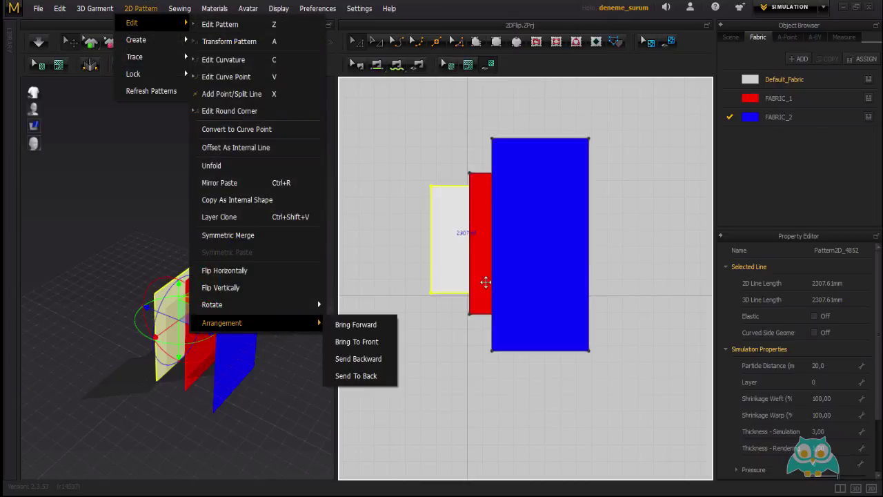
Bring the white pattern forward one level in the 2D stacking order, and undo the change
{"action": "left_click", "coordinate": [450, 203]}
{"action": "right_click", "coordinate": [453, 203]}
{"action": "mouse_move", "coordinate": [468, 237]}
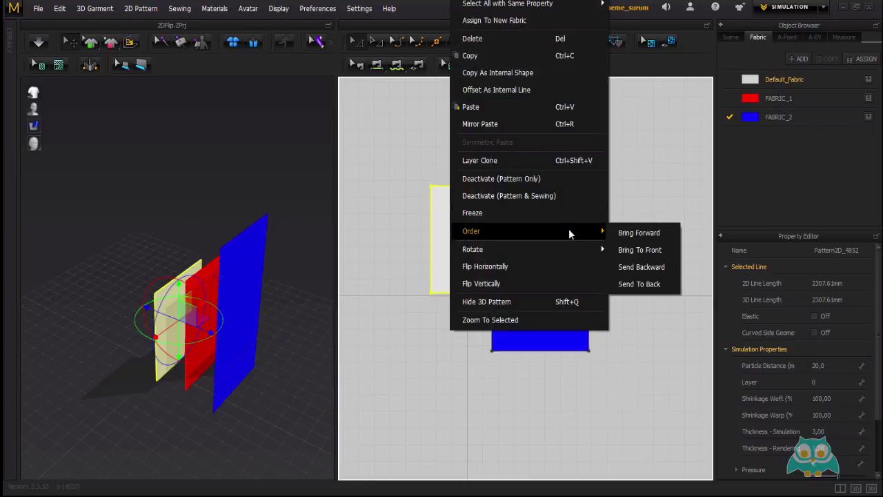
{"action": "left_click", "coordinate": [638, 235]}
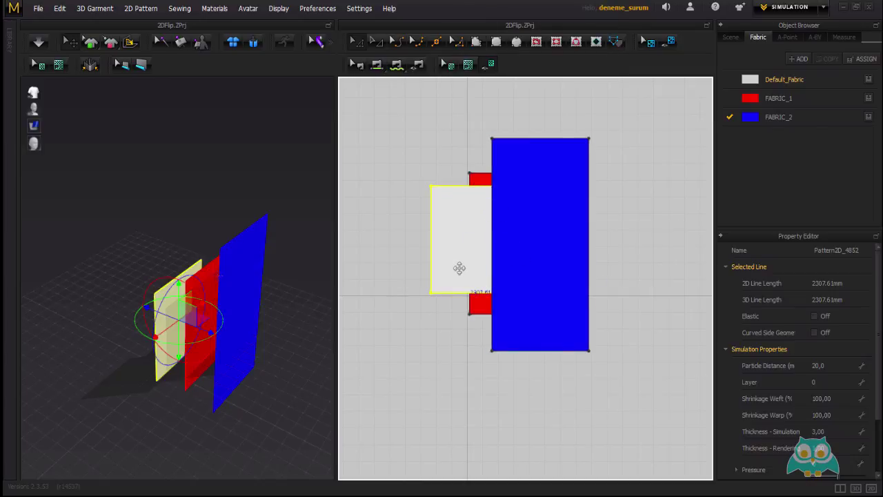
{"action": "key", "text": "Escape"}
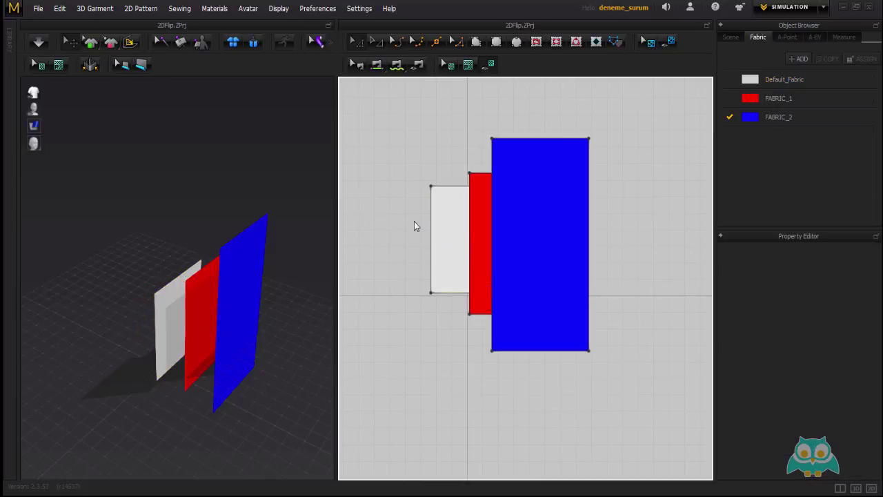
Bring the white pattern to the front of the red and blue ones, then undo it and clear the selection
{"action": "left_click", "coordinate": [448, 223]}
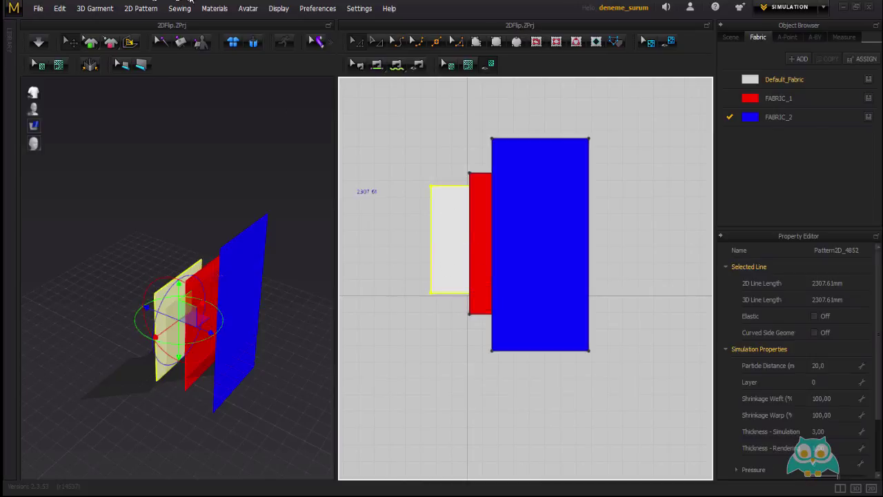
{"action": "left_click", "coordinate": [140, 8]}
{"action": "mouse_move", "coordinate": [178, 24]}
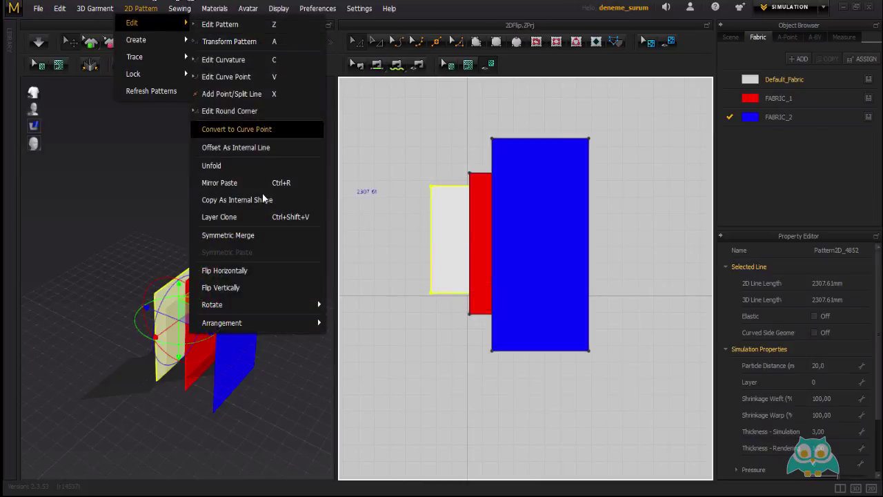
{"action": "mouse_move", "coordinate": [306, 322]}
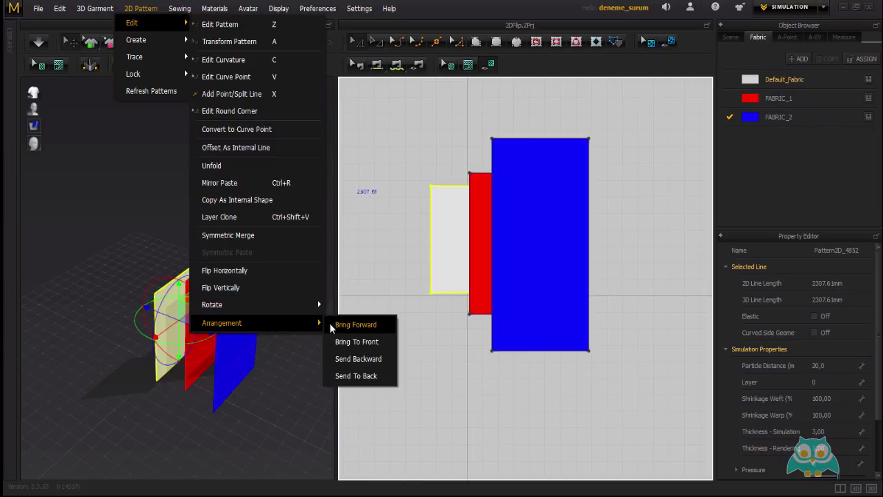
{"action": "left_click", "coordinate": [376, 341]}
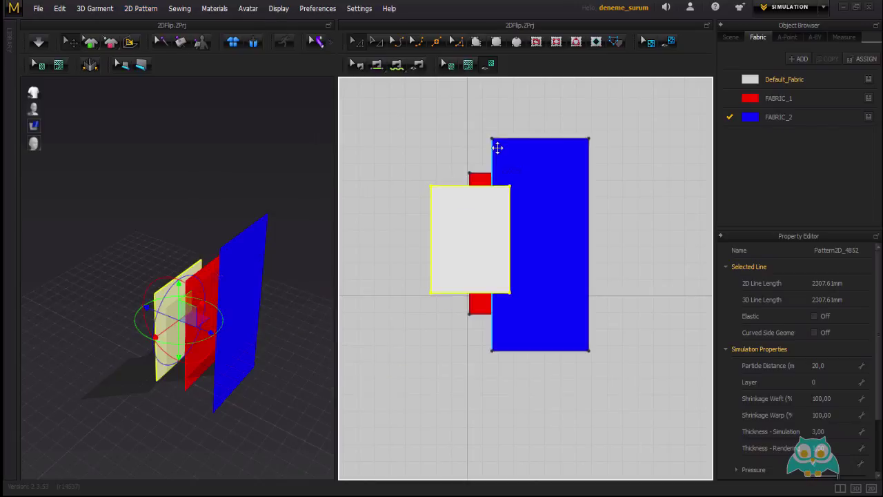
{"action": "key", "text": "ctrl+z"}
{"action": "left_click", "coordinate": [397, 288]}
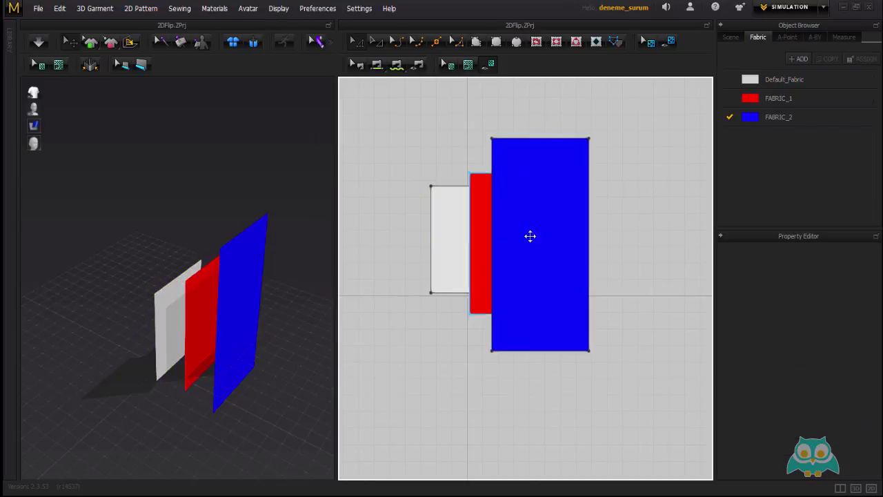
Send the blue pattern one level backward in the 2D stacking order, and undo the change
{"action": "left_click", "coordinate": [522, 164]}
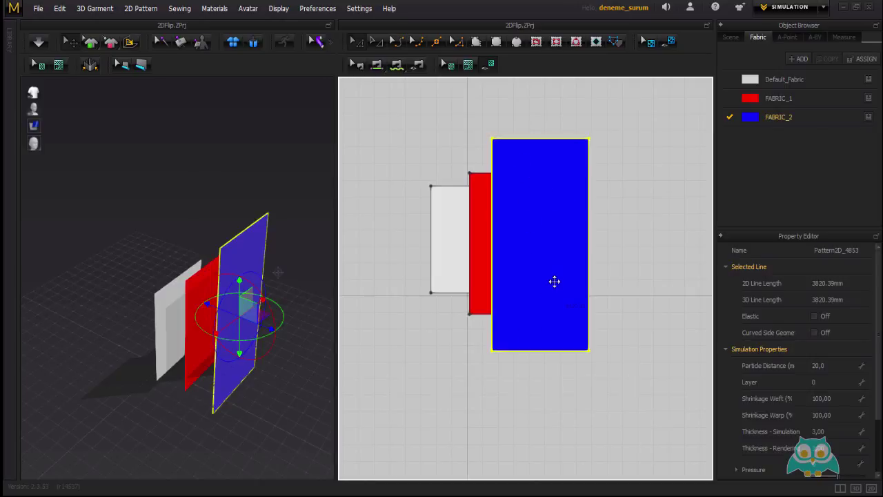
{"action": "right_click", "coordinate": [544, 167]}
{"action": "mouse_move", "coordinate": [683, 404]}
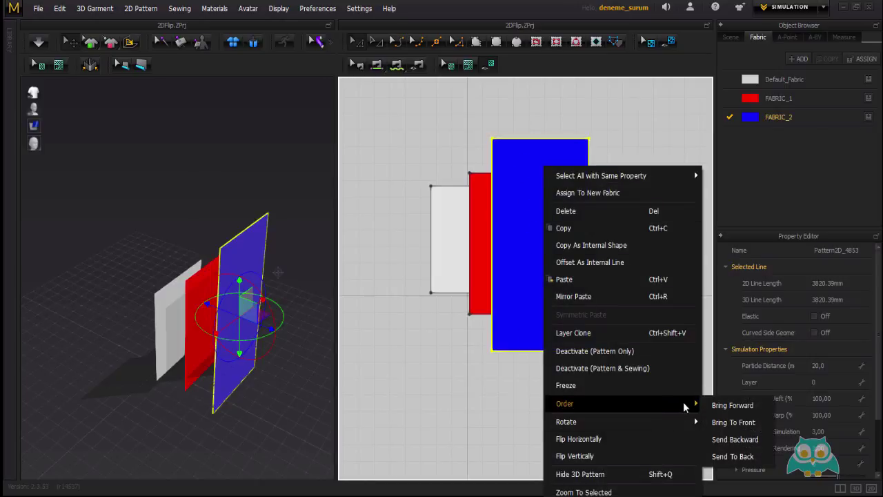
{"action": "left_click", "coordinate": [755, 441]}
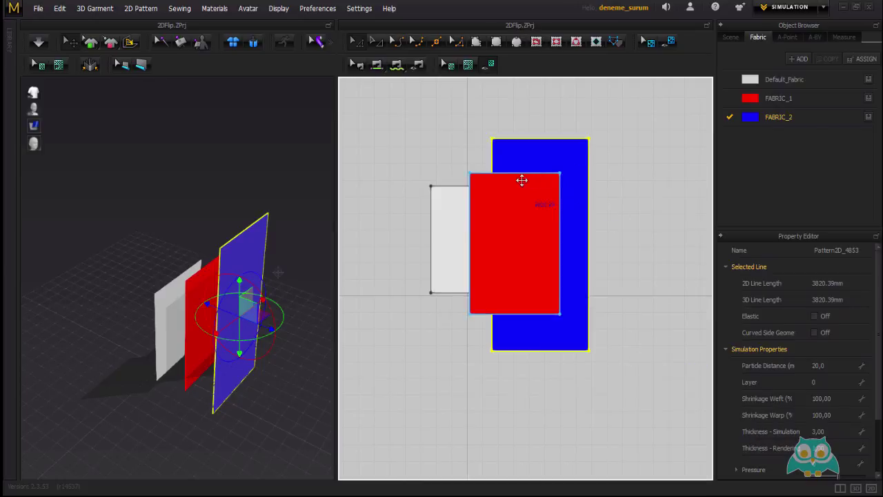
{"action": "key", "text": "ctrl+z"}
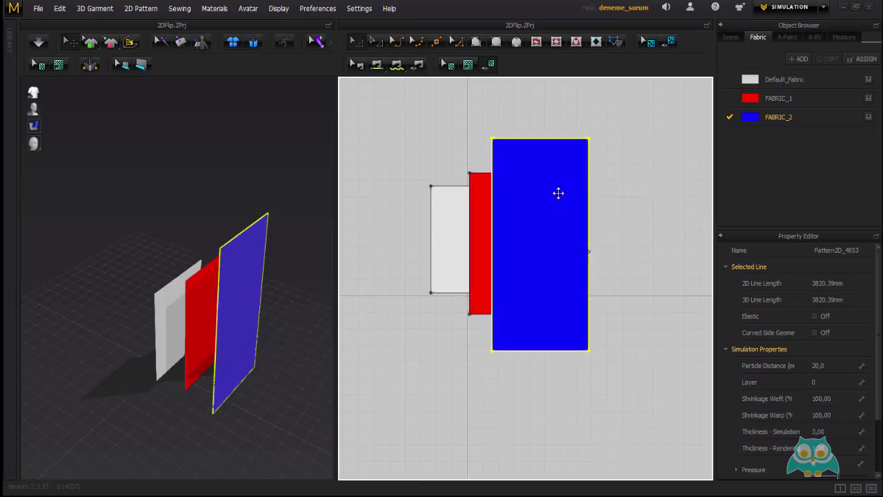
Send the blue pattern to the back of the 2D stacking order
{"action": "right_click", "coordinate": [556, 155]}
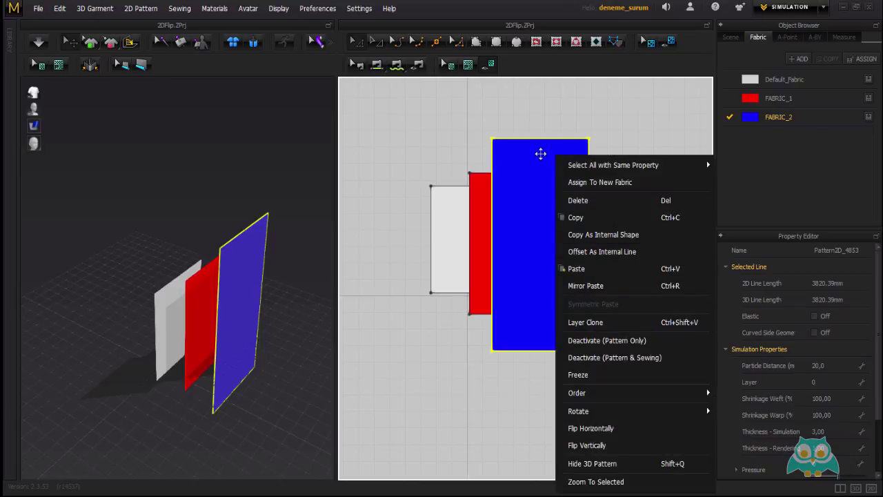
{"action": "mouse_move", "coordinate": [691, 393]}
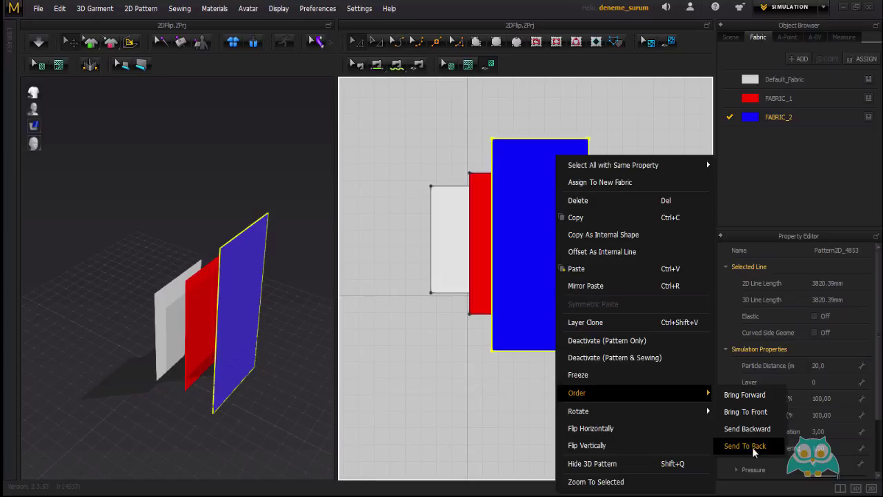
{"action": "left_click", "coordinate": [752, 447]}
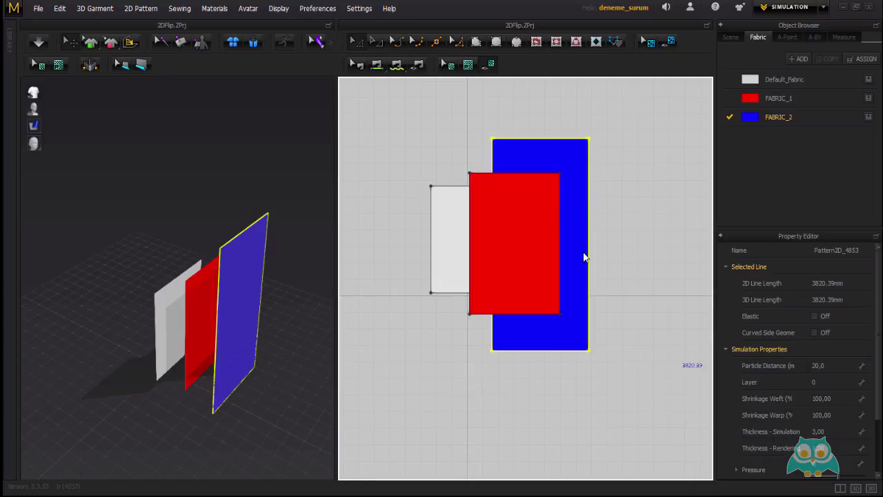
Move the red and white patterns around over the blue one, leaving all three overlapping, and clear the selection
{"action": "left_click", "coordinate": [478, 234]}
{"action": "left_click_drag", "start_coordinate": [526, 209], "coordinate": [590, 217]}
{"action": "left_click_drag", "start_coordinate": [474, 232], "coordinate": [516, 224]}
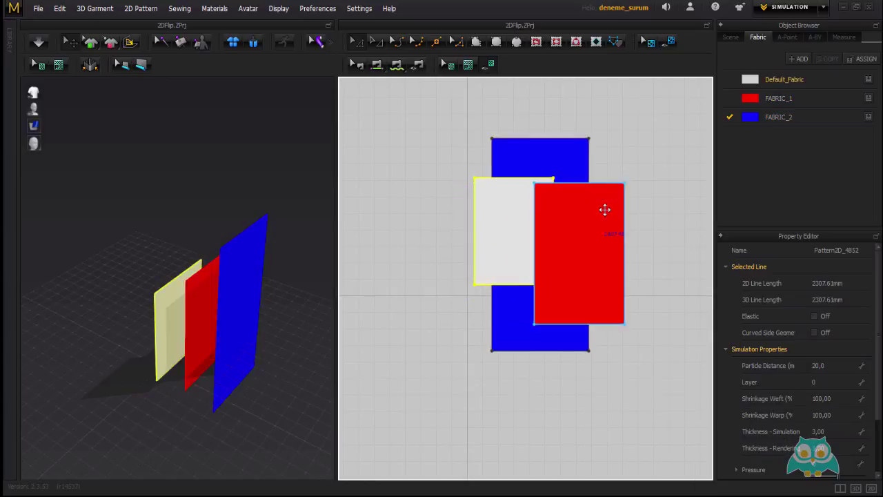
{"action": "left_click_drag", "start_coordinate": [507, 191], "coordinate": [455, 230]}
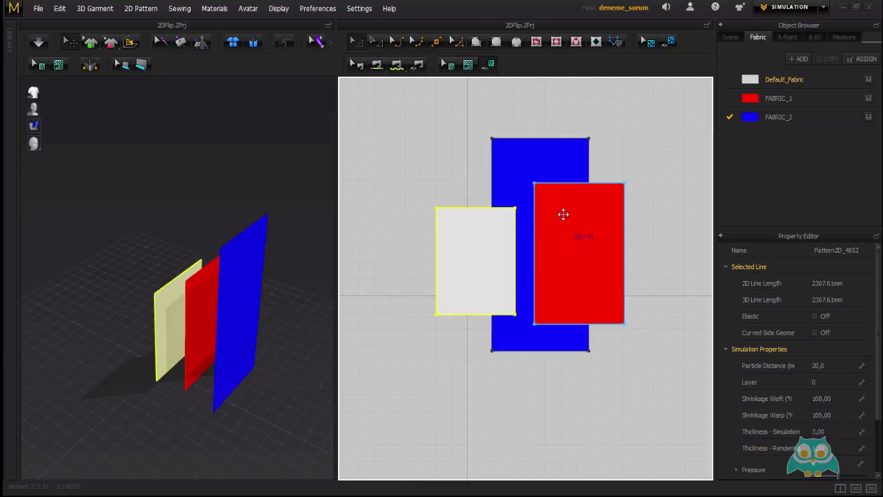
{"action": "left_click_drag", "start_coordinate": [564, 214], "coordinate": [467, 210]}
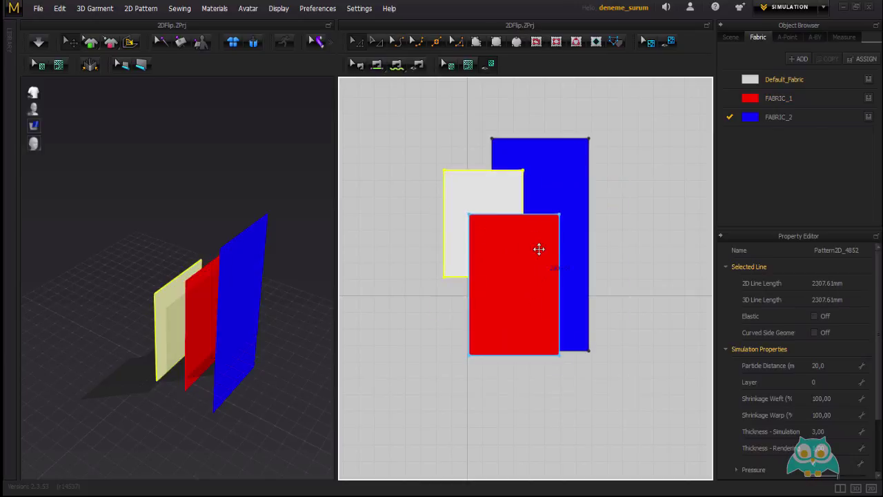
{"action": "left_click_drag", "start_coordinate": [538, 249], "coordinate": [550, 230]}
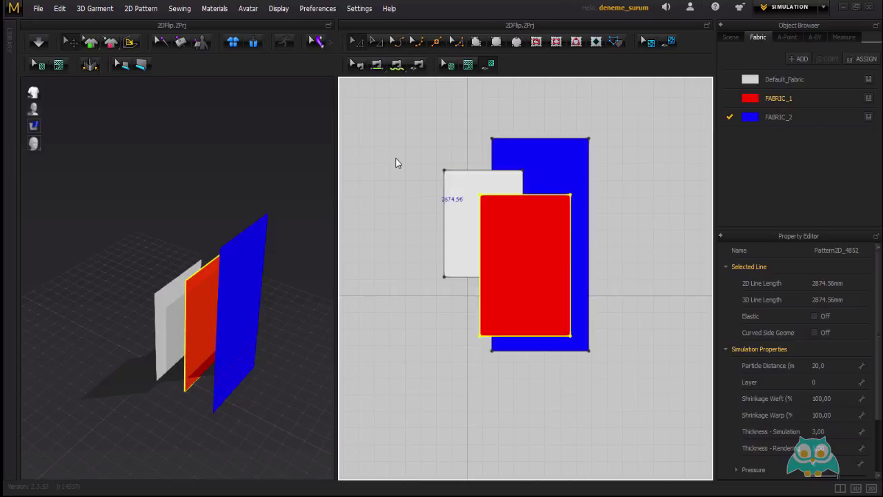
{"action": "left_click", "coordinate": [400, 114]}
{"action": "left_click_drag", "start_coordinate": [630, 407], "coordinate": [632, 404]}
{"action": "left_click", "coordinate": [640, 245]}
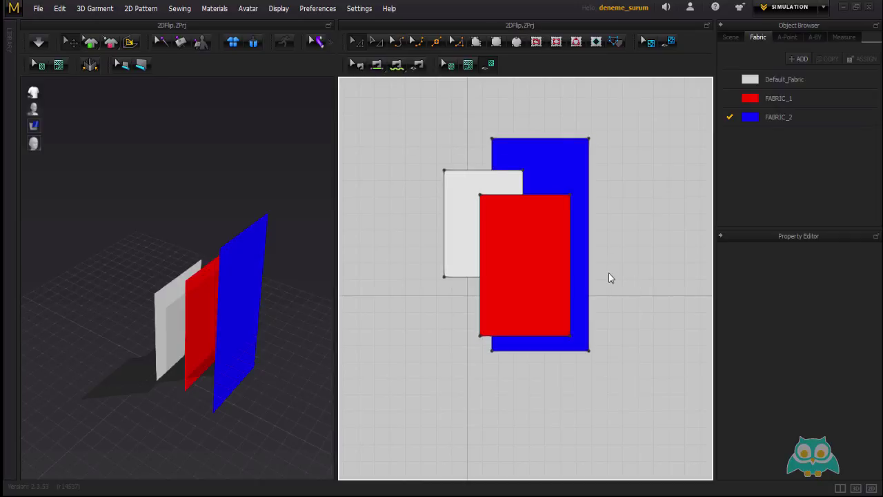
{"action": "left_click", "coordinate": [143, 9]}
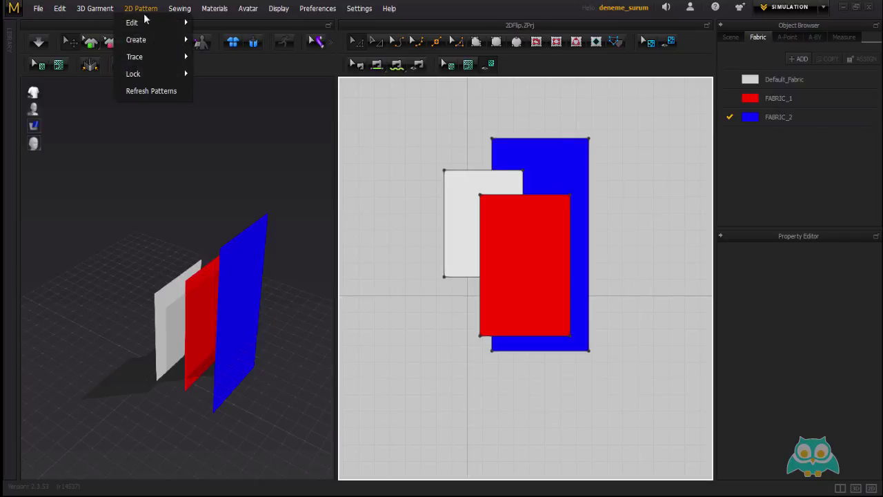
{"action": "mouse_move", "coordinate": [146, 23]}
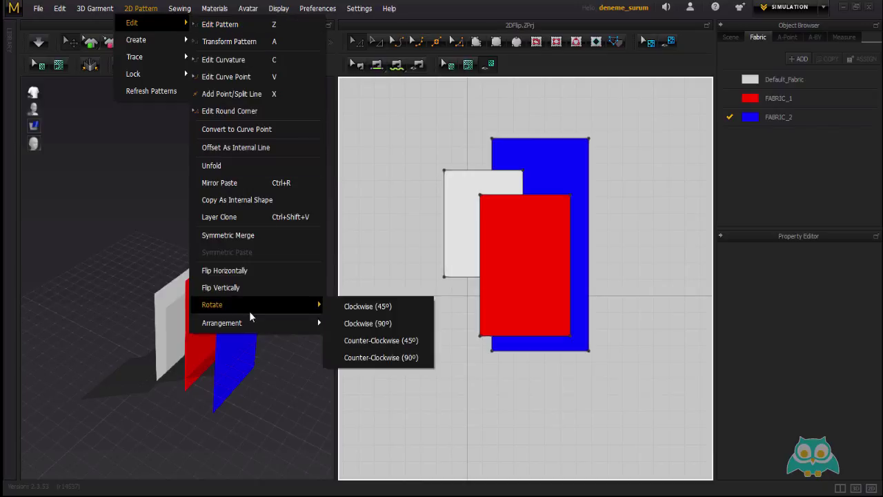
{"action": "mouse_move", "coordinate": [152, 39]}
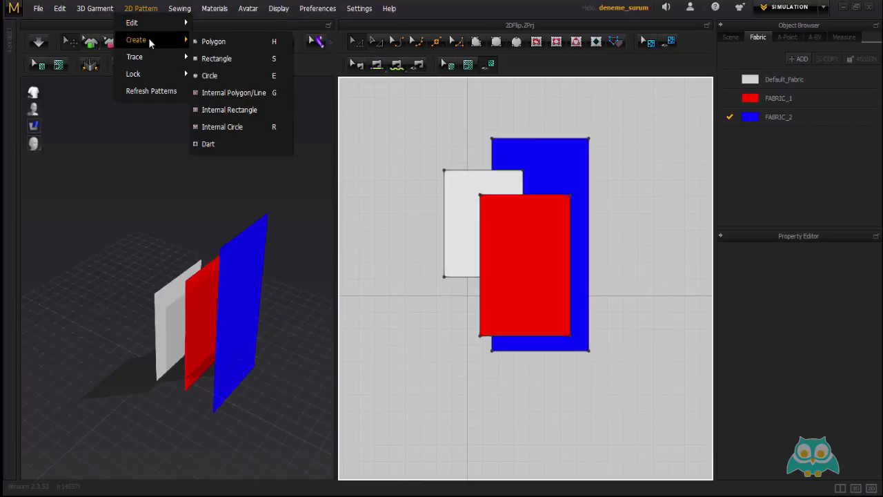